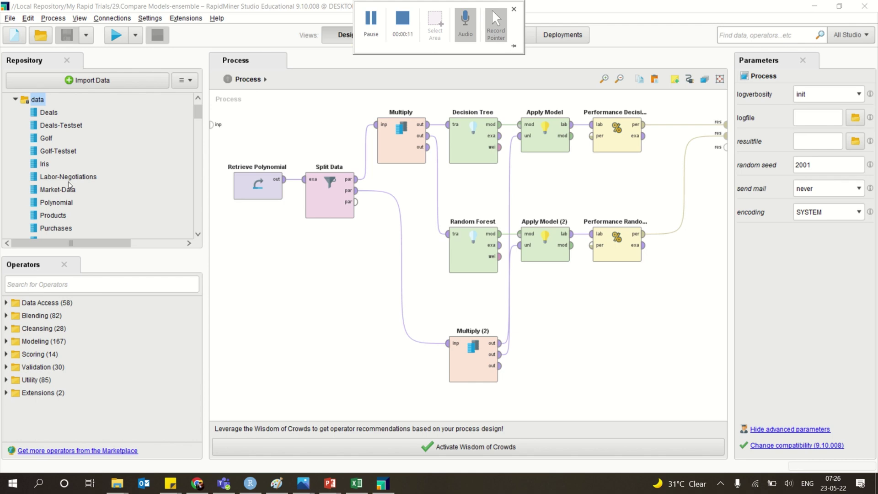
Step: View the rows of the Polynomial sample data set and check the partition ratios of the Split Data operator
double_click(45, 206)
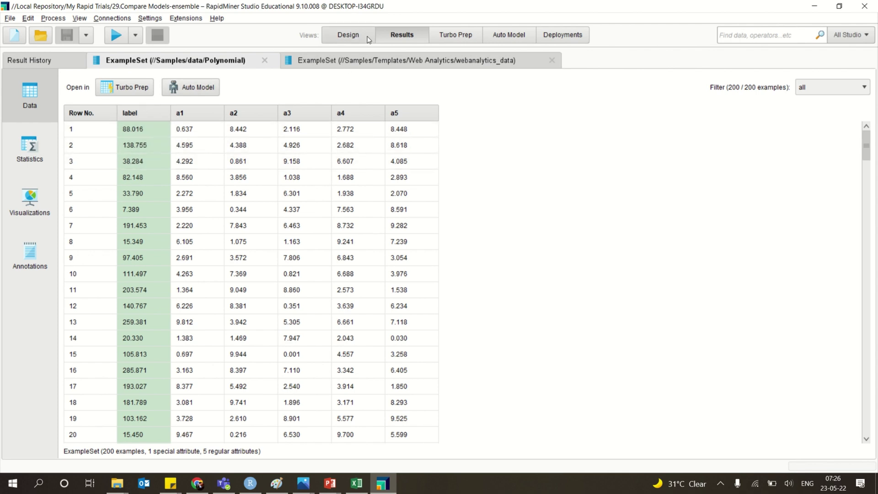
left_click(364, 30)
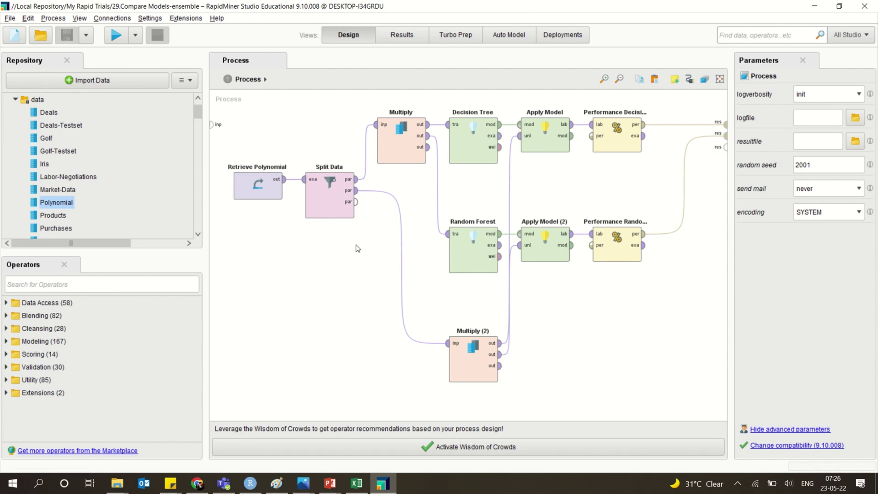
double_click(322, 205)
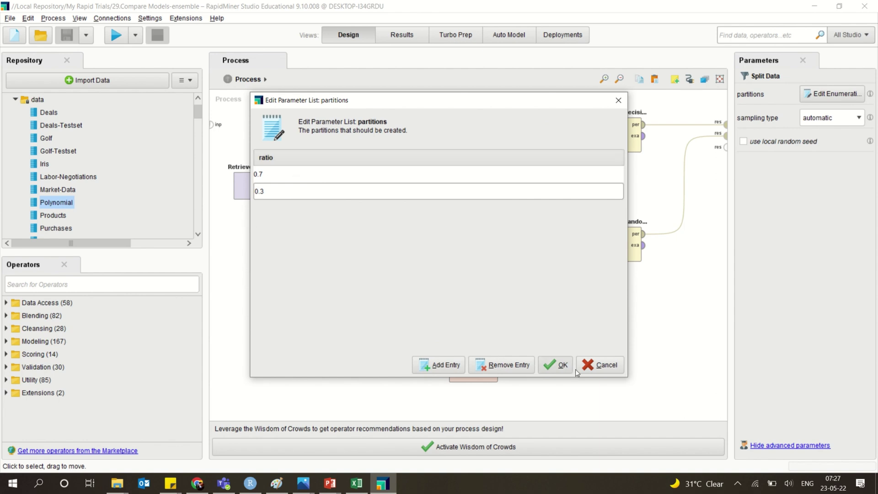
left_click(562, 365)
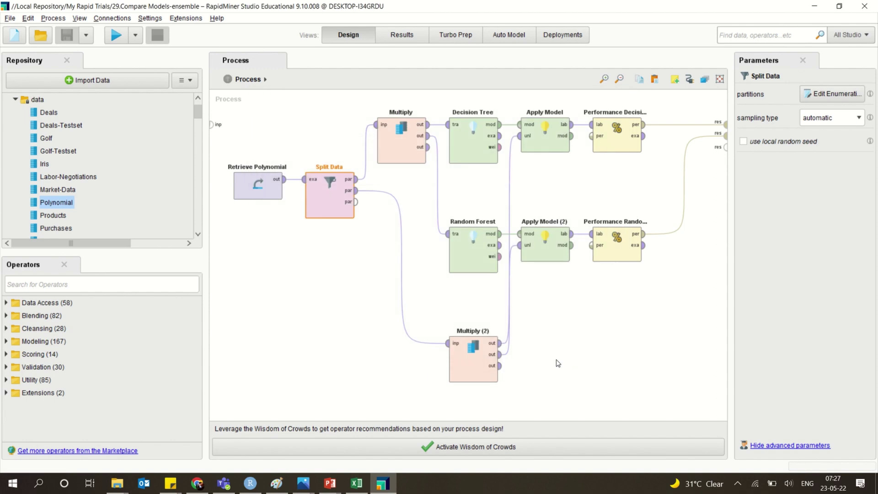
Step: Inspect the parameters of the first Multiply, the Random Forest and the Decision Tree operators
left_click(405, 158)
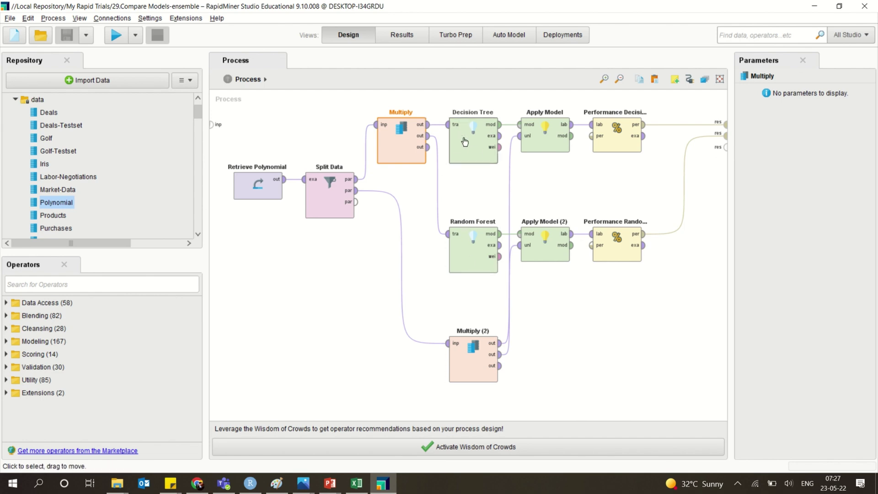
left_click(465, 248)
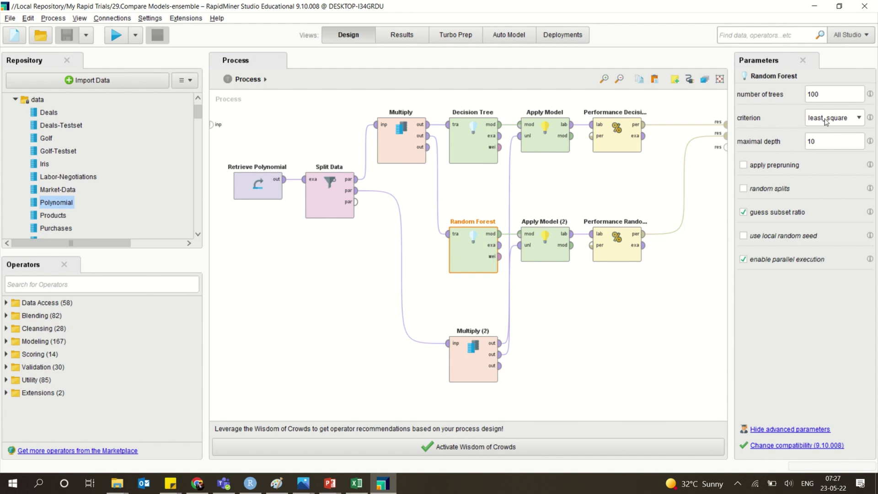
left_click(464, 148)
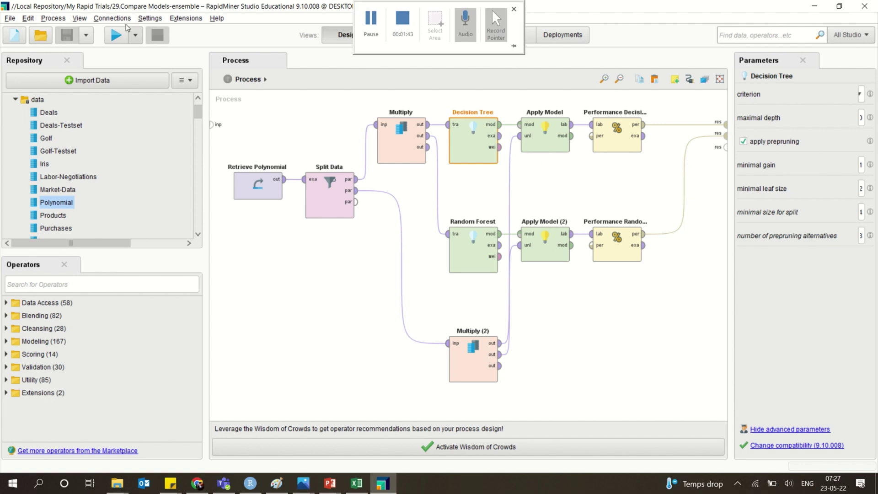
Step: Run the process and compare the root mean squared error of the Random Forest and Decision Tree models
left_click(120, 38)
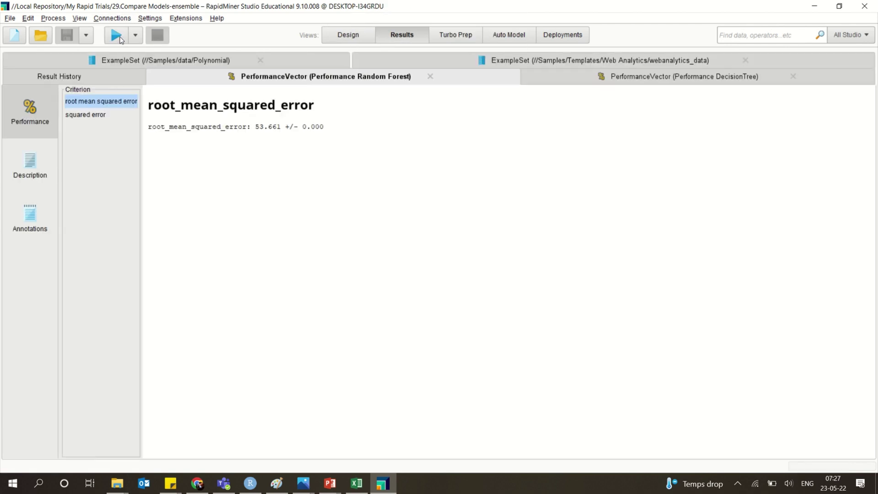
left_click(99, 115)
left_click(95, 102)
left_click(646, 78)
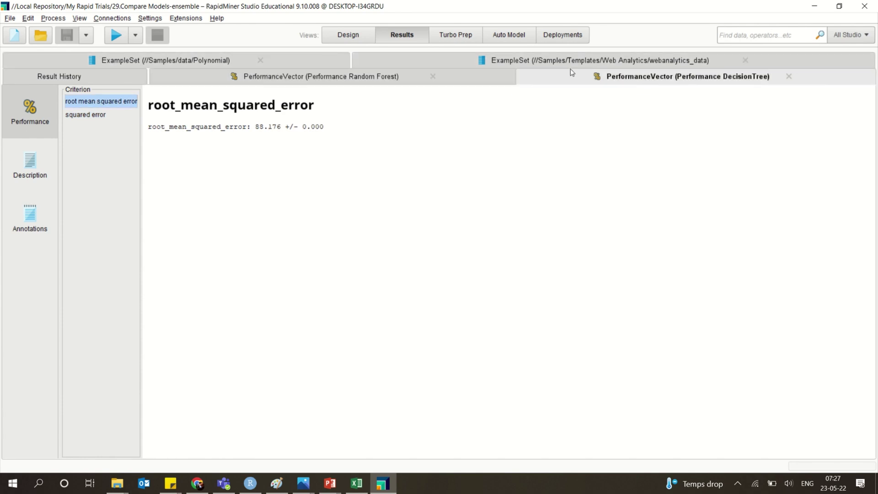
left_click(338, 77)
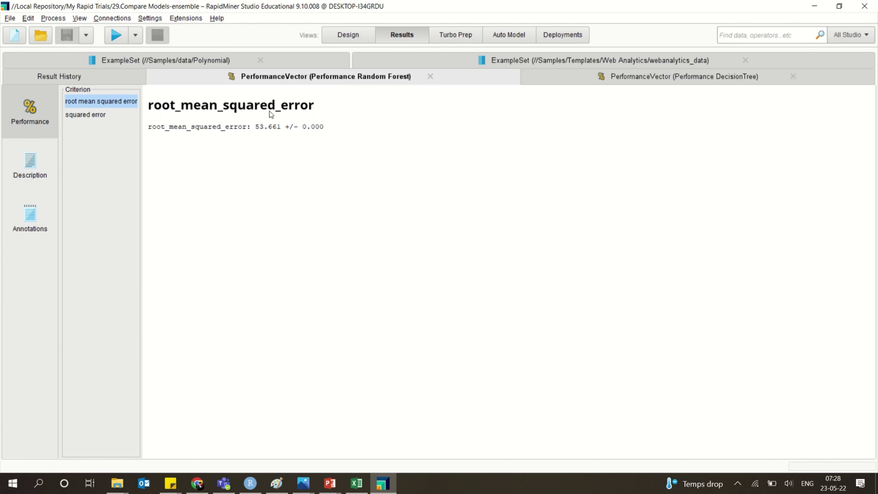
left_click(601, 84)
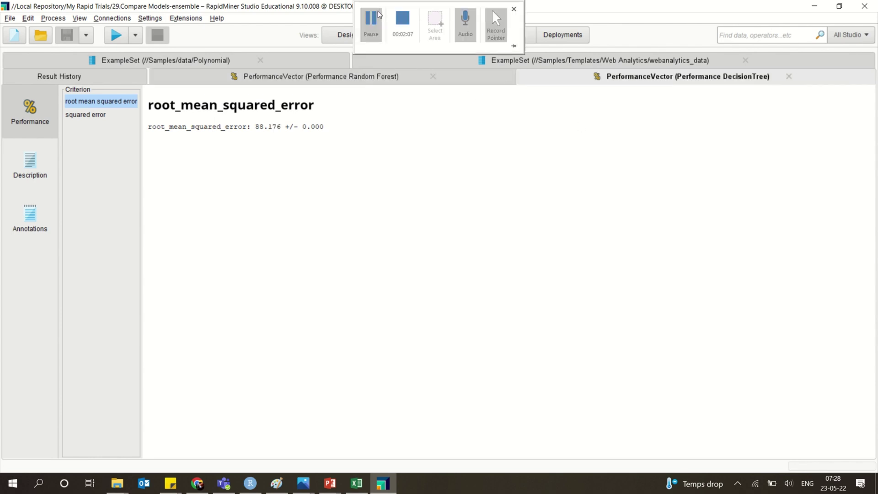
left_click(371, 21)
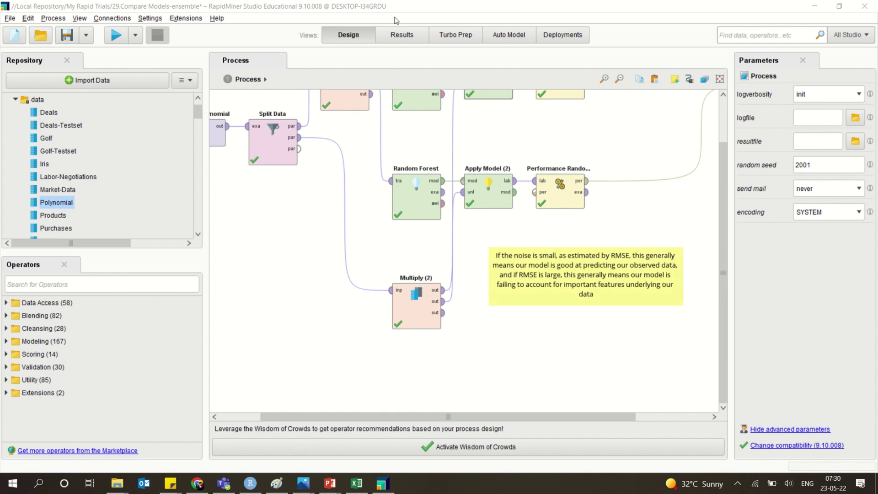
Step: Compare the root mean squared error and squared error in the Random Forest and Decision Tree performance results
left_click(400, 34)
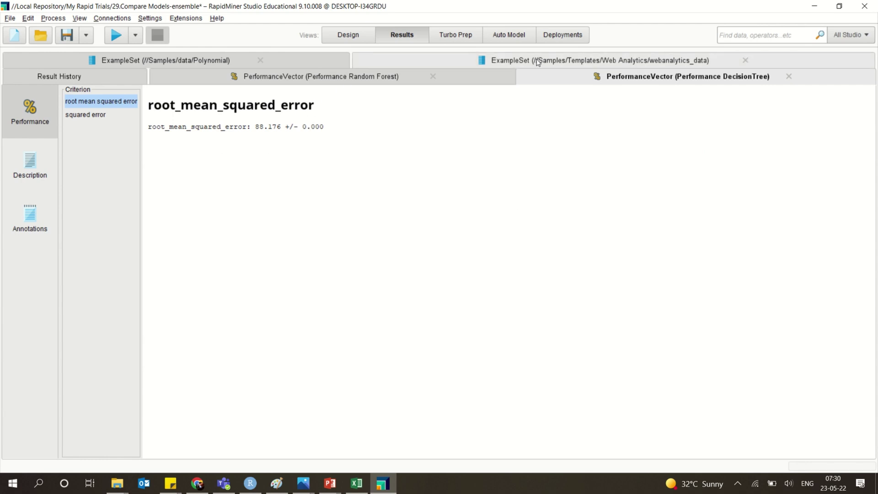
left_click(484, 76)
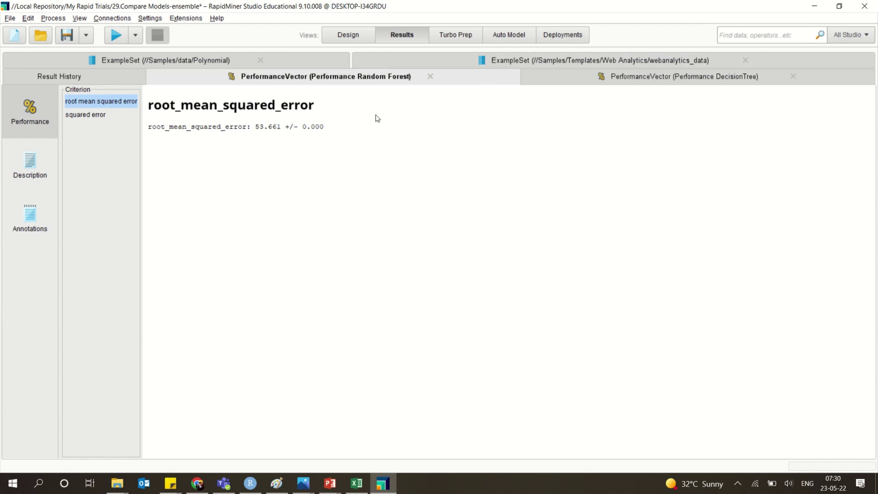
left_click(620, 82)
left_click(409, 77)
left_click(95, 114)
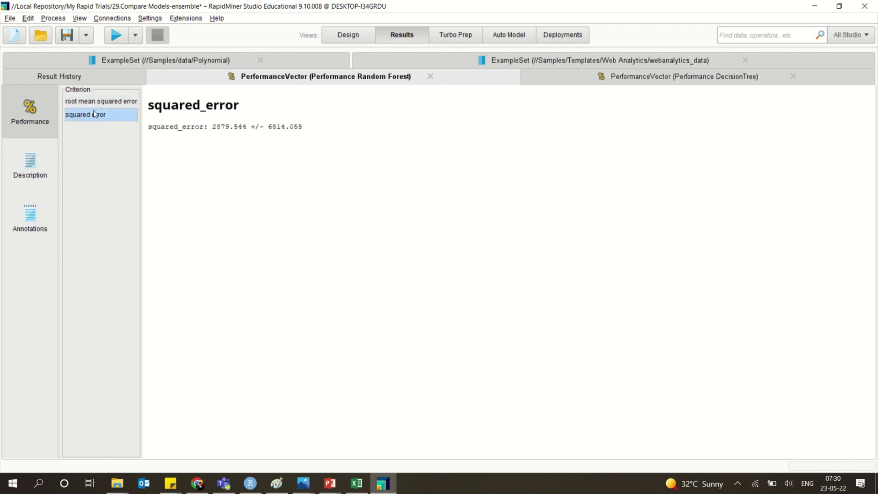
left_click(555, 75)
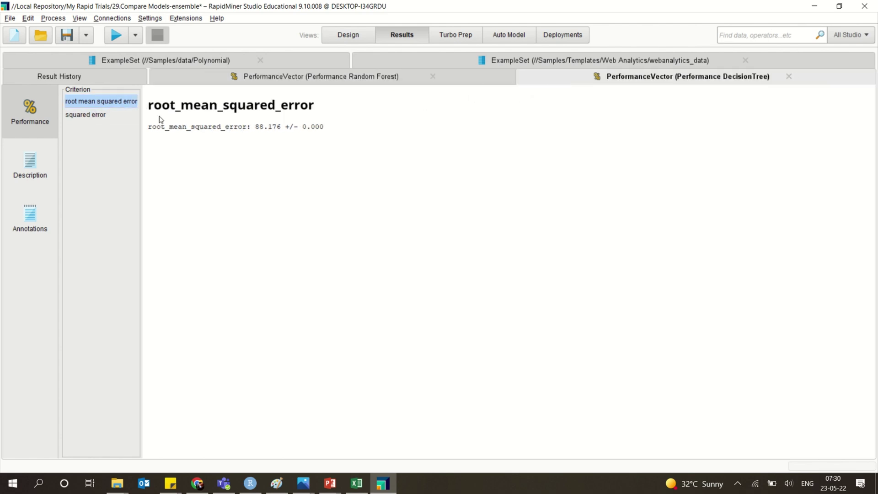
left_click(94, 116)
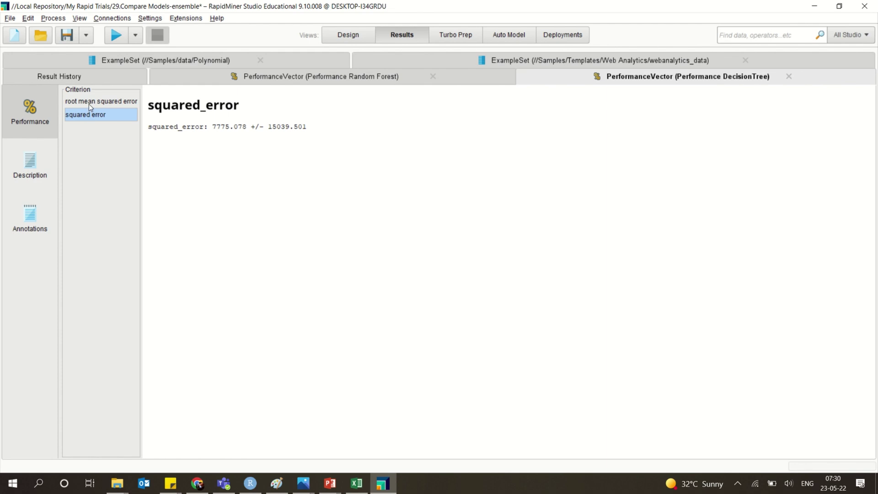
left_click(88, 103)
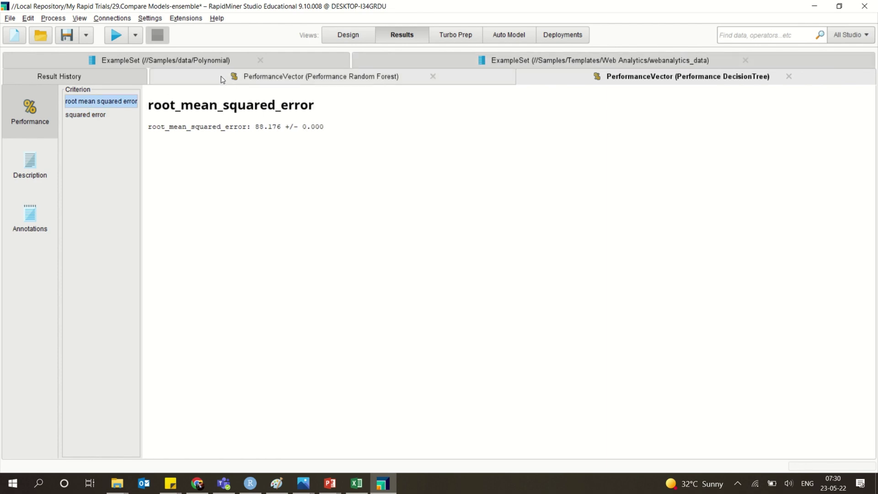
Step: Look at the Polynomial data again and return to the process design at the Retrieve Polynomial operator
left_click(220, 63)
left_click(347, 36)
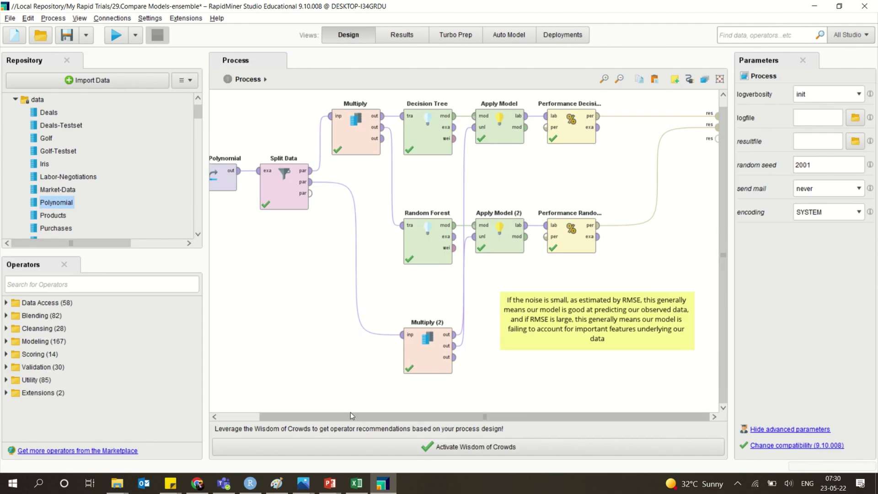
left_click_drag(350, 416, 251, 428)
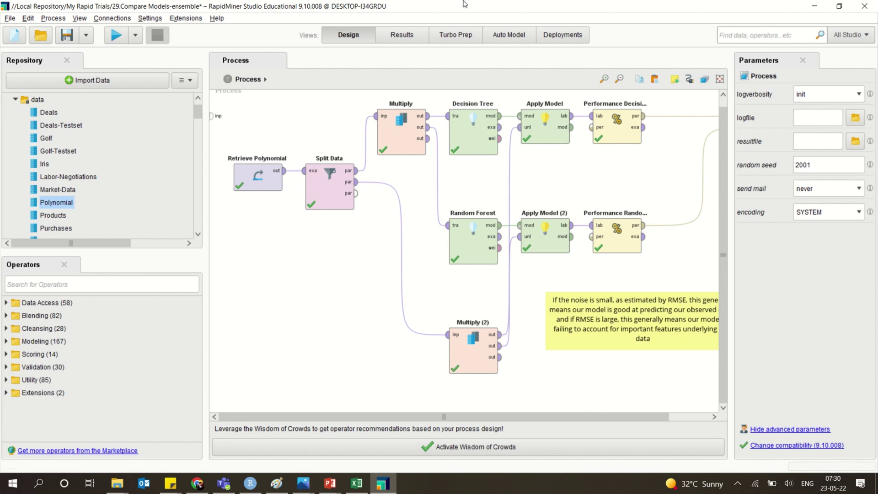
mouse_move(372, 2)
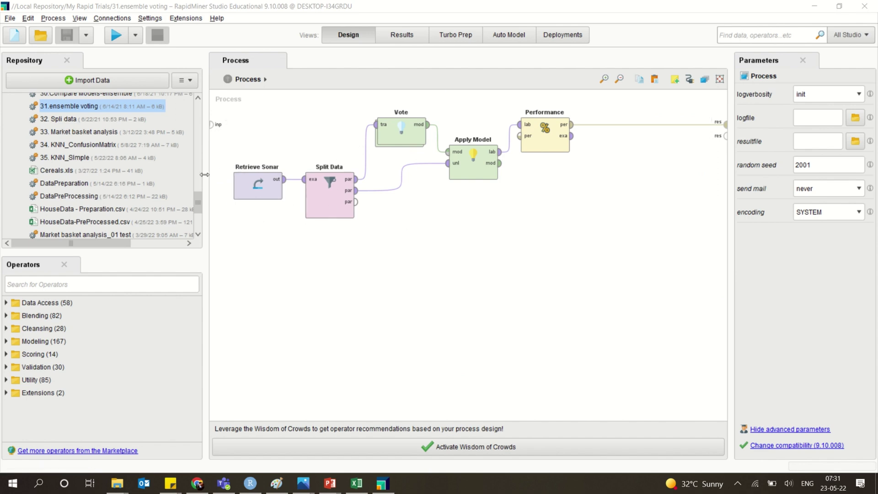
Step: Open the Sonar data set from the data folder of the Samples repository
left_click_drag(198, 201, 203, 69)
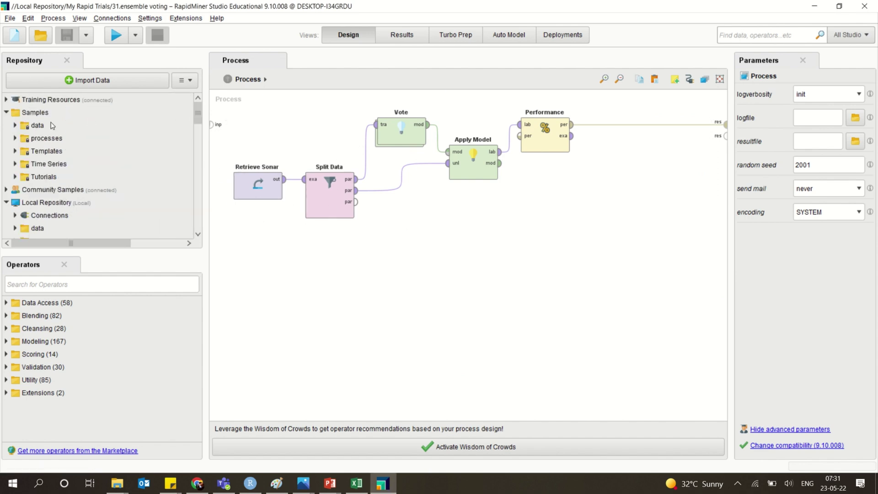
double_click(20, 128)
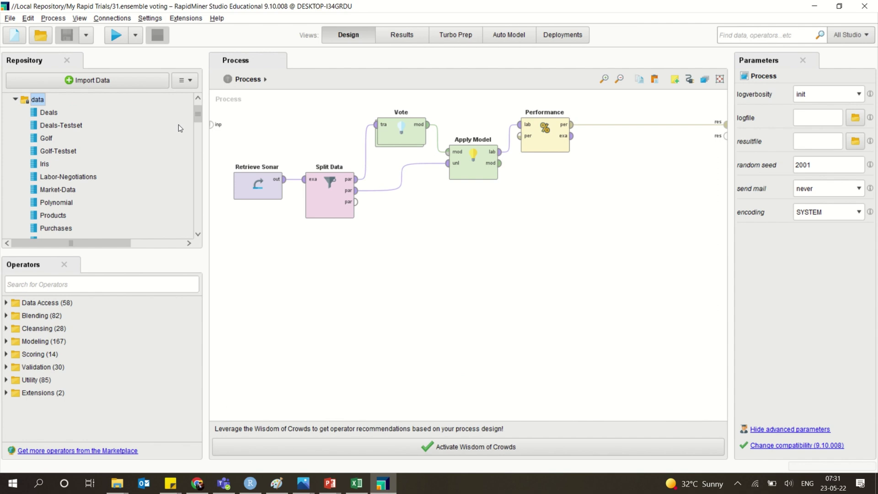
left_click_drag(200, 120, 202, 127)
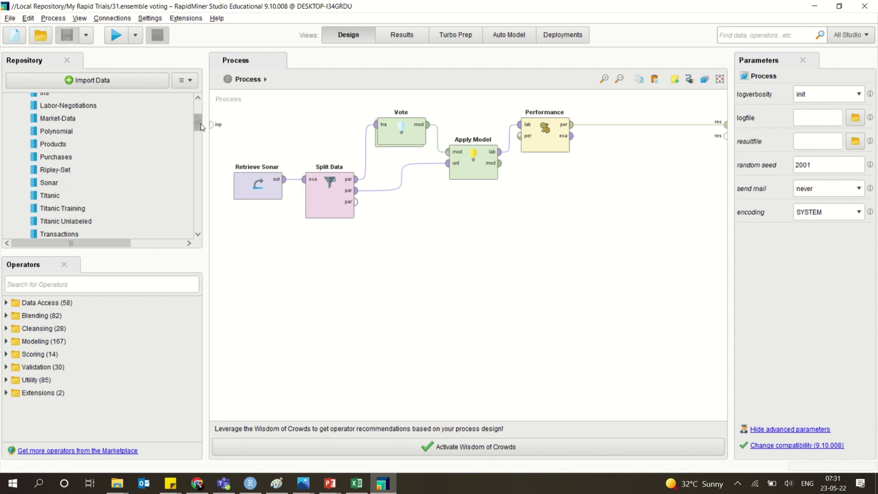
double_click(52, 182)
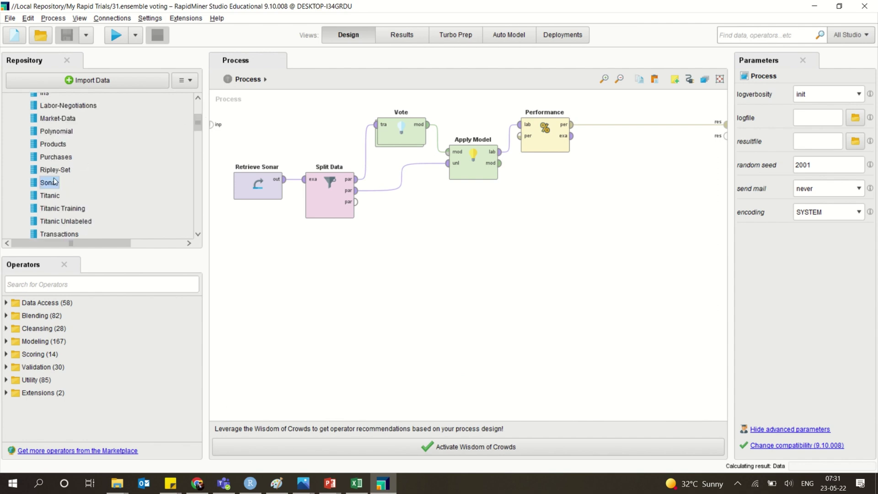
Step: Close the Polynomial, web analytics, Decision Tree and Random Forest results, keeping only the Sonar data open
left_click(465, 59)
left_click(477, 60)
left_click(302, 61)
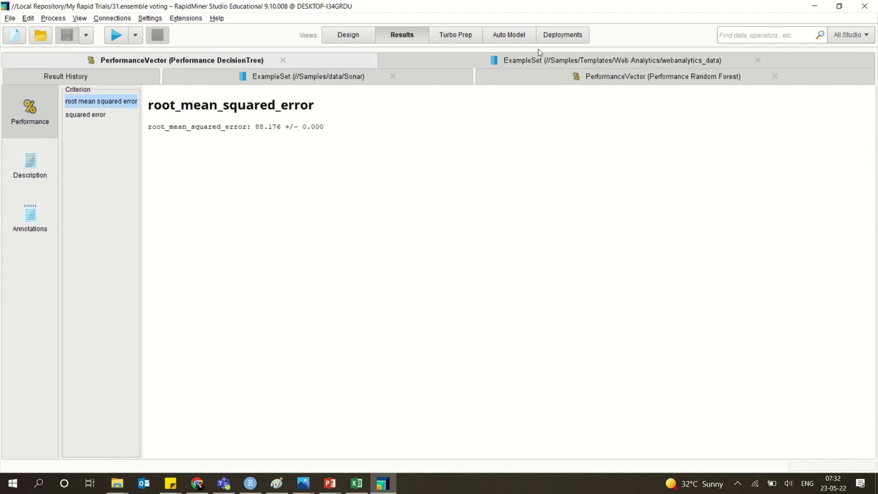
left_click(758, 60)
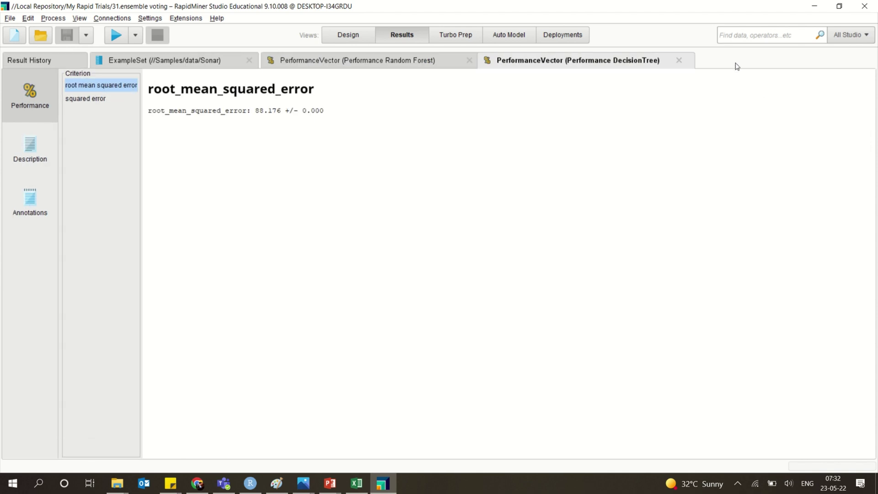
left_click(680, 61)
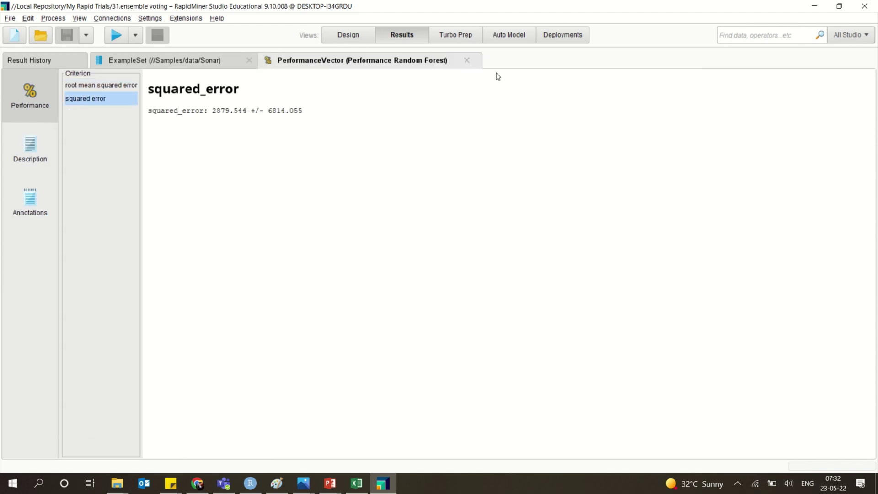
left_click(468, 61)
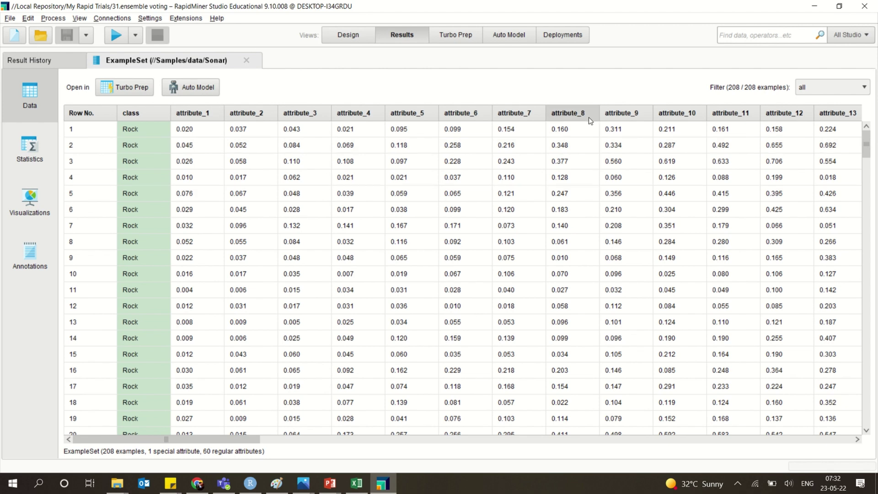
Step: Examine the Sonar data table and the partition ratios of the Split Data operator in the ensemble voting process
mouse_move(869, 144)
left_mouse_down()
mouse_move(876, 289)
mouse_move(872, 144)
left_mouse_up()
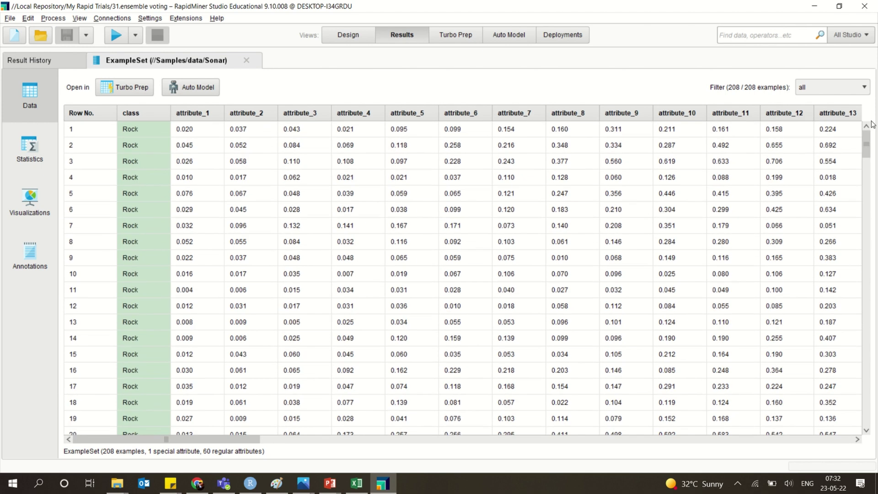
left_click(361, 43)
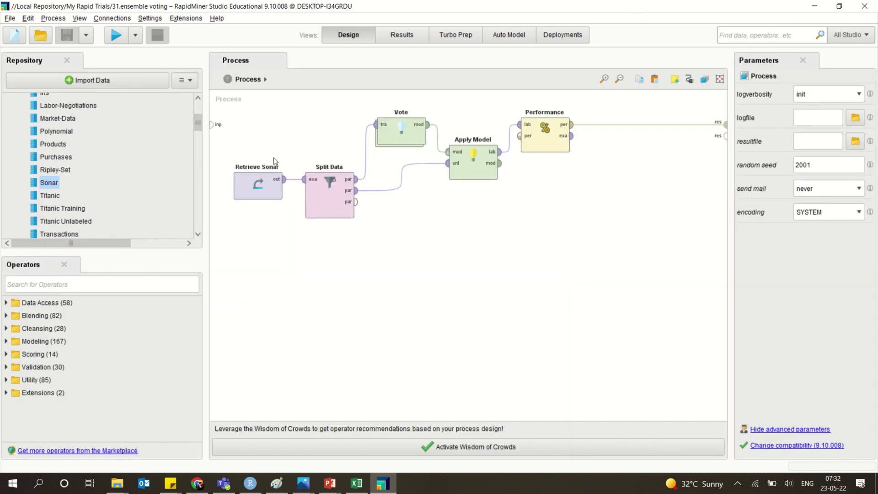
double_click(319, 190)
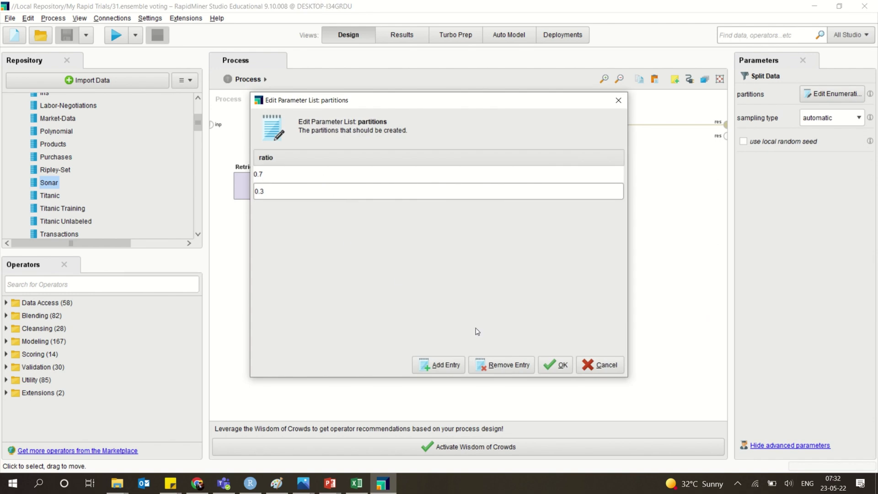
left_click(597, 364)
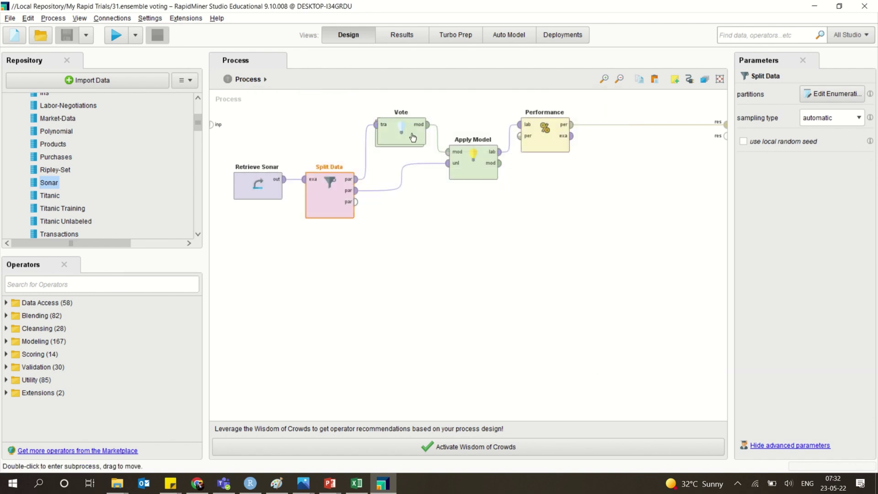
Step: Search the available operators for "vote"
left_click(156, 286)
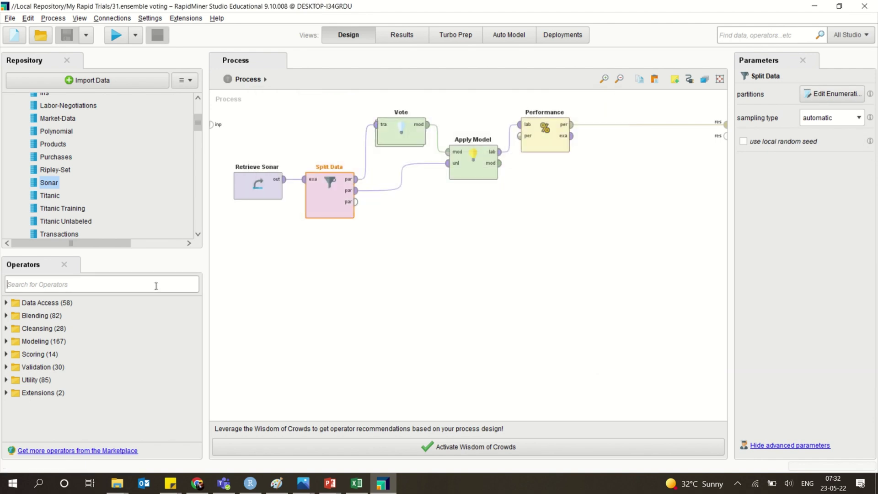
type("vote")
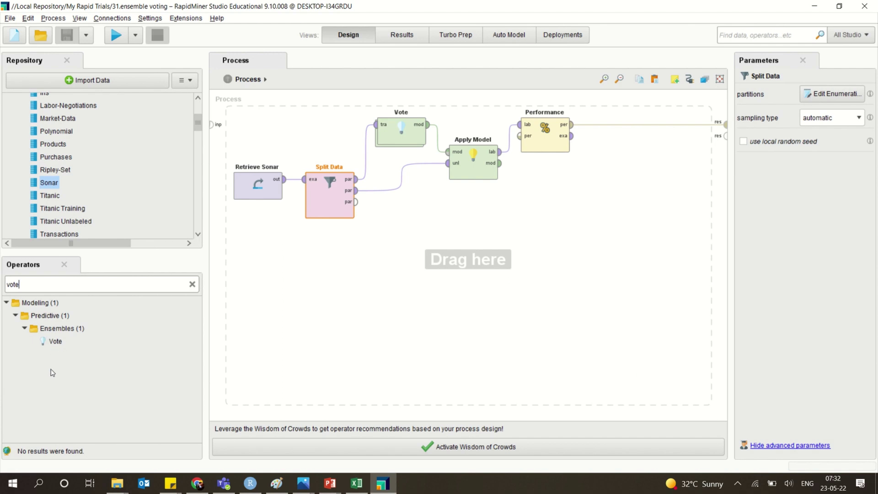
Step: Examine the base learners nested in the Vote operator and the parameters of its Decision Tree, Random Forest and k-NN operators
double_click(400, 144)
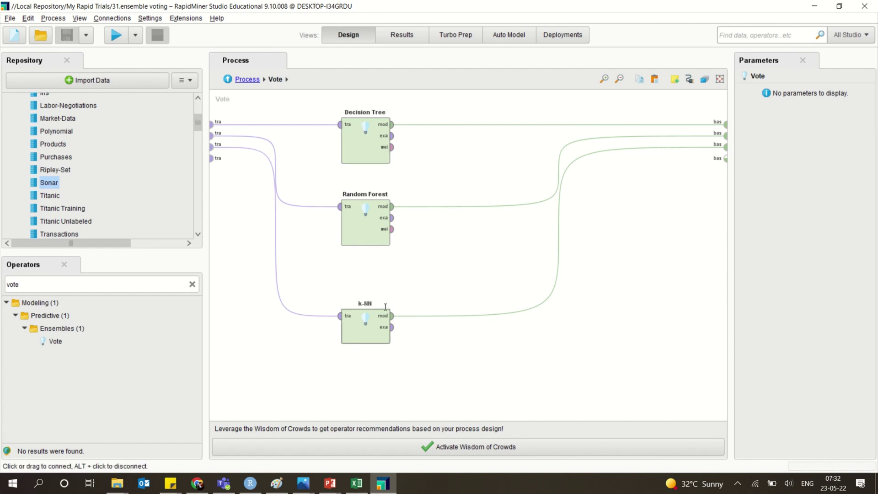
left_click(228, 80)
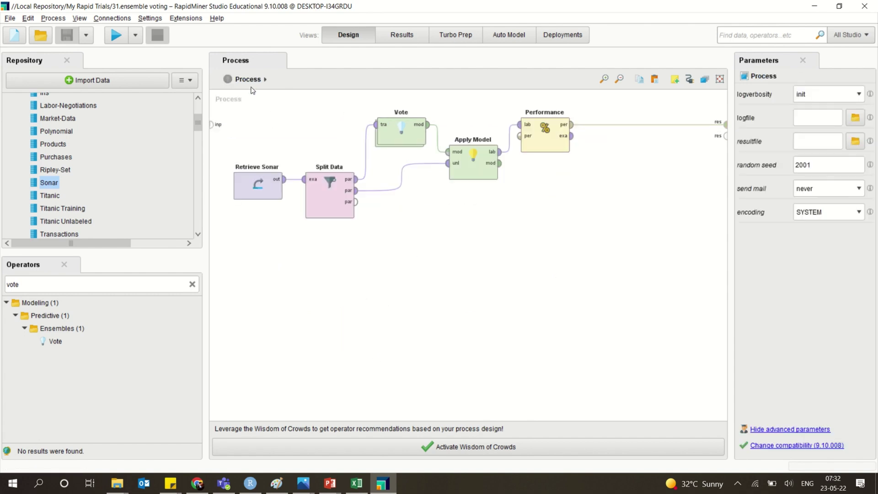
double_click(410, 145)
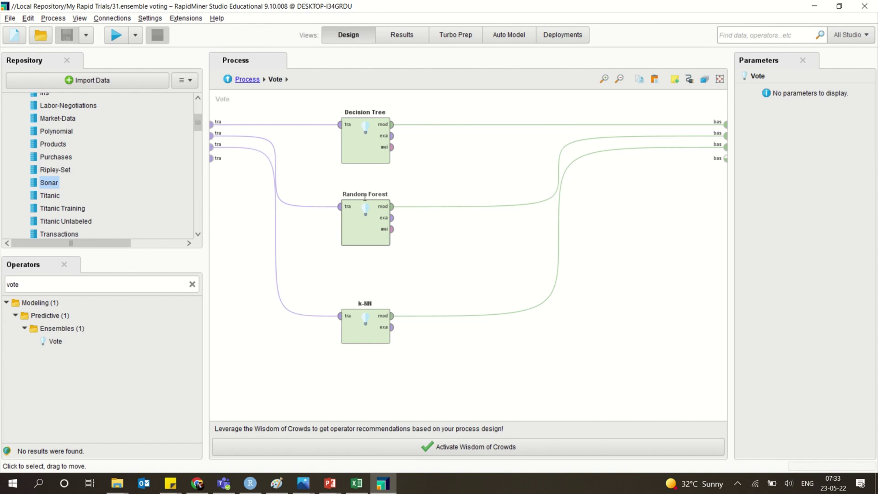
left_click(228, 79)
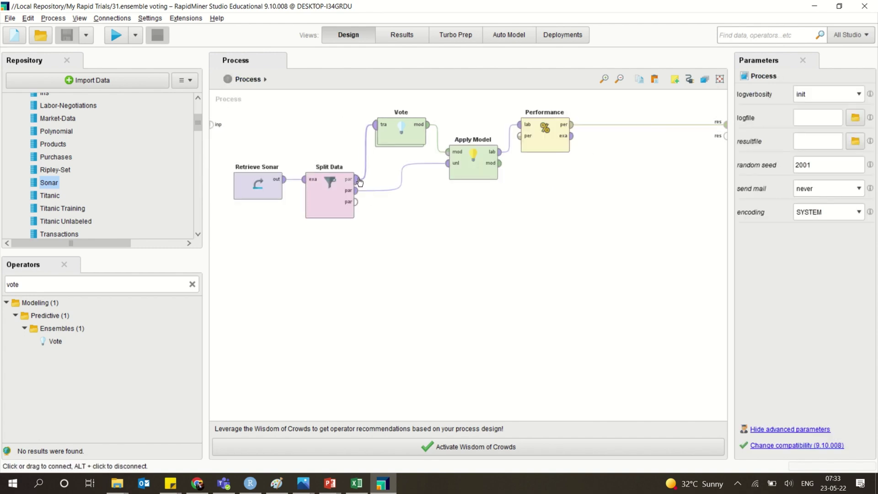
double_click(392, 142)
left_click(392, 143)
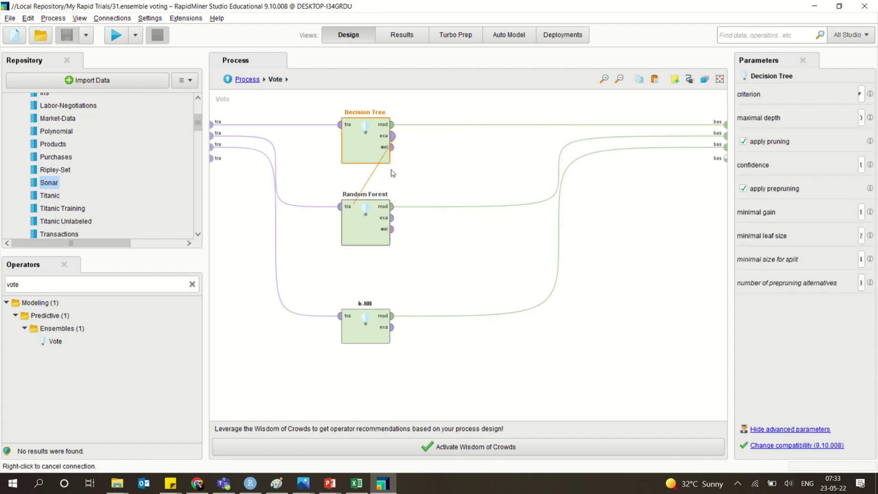
right_click(353, 142)
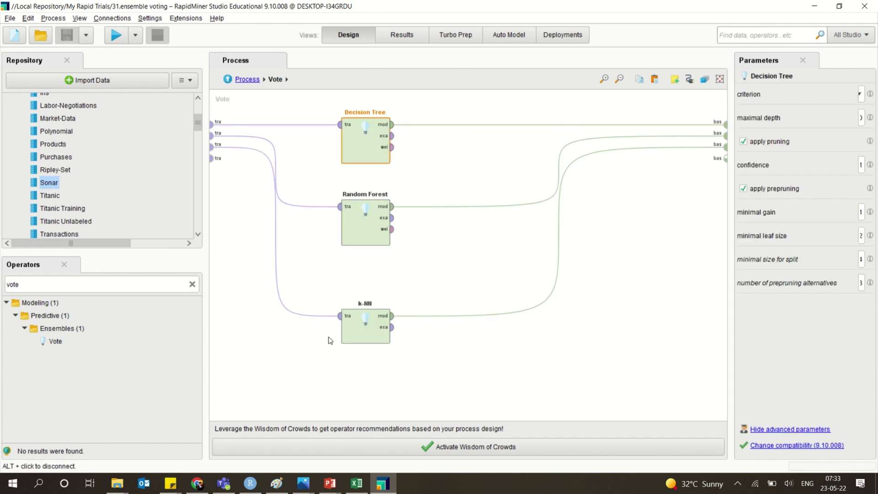
left_click(357, 325)
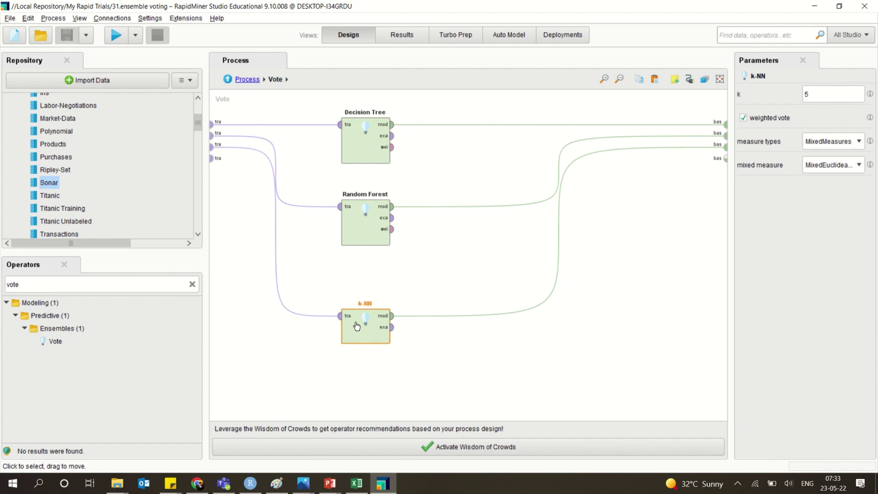
left_click(371, 211)
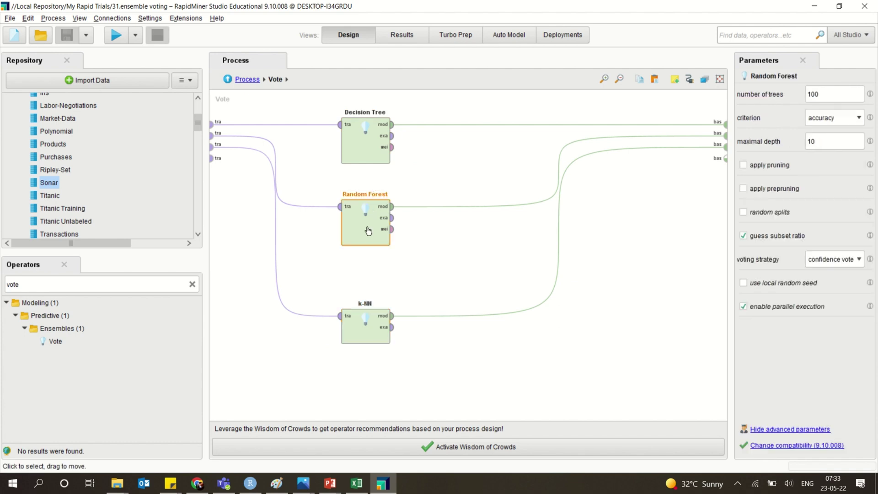
left_click(367, 140)
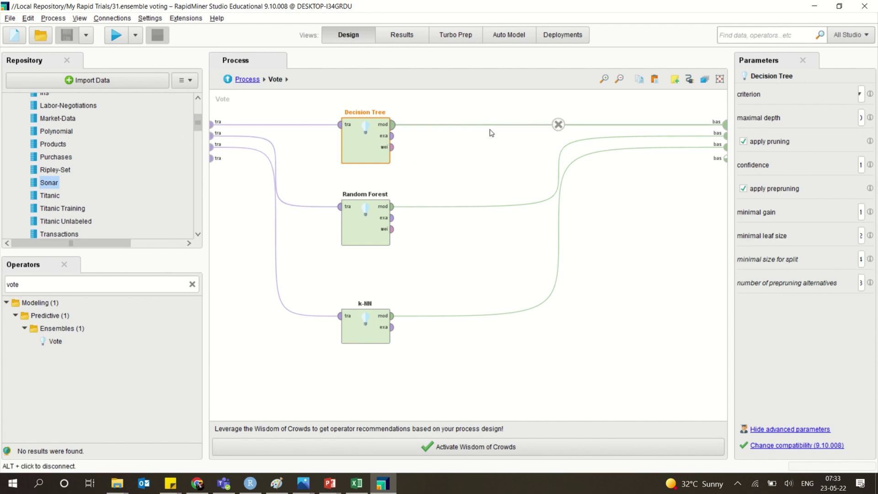
left_click(240, 79)
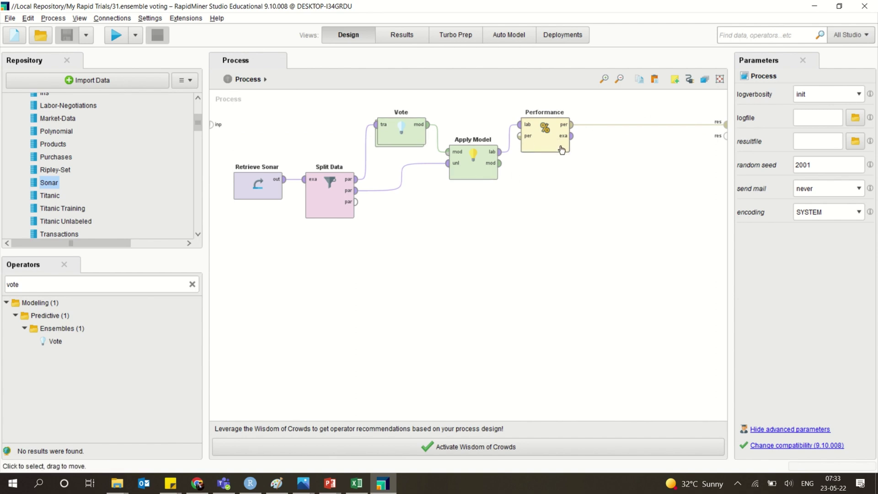
Step: Run the ensemble voting process and review its accuracy, precision, recall and AUC criteria and the performance vector's text description
left_click(116, 36)
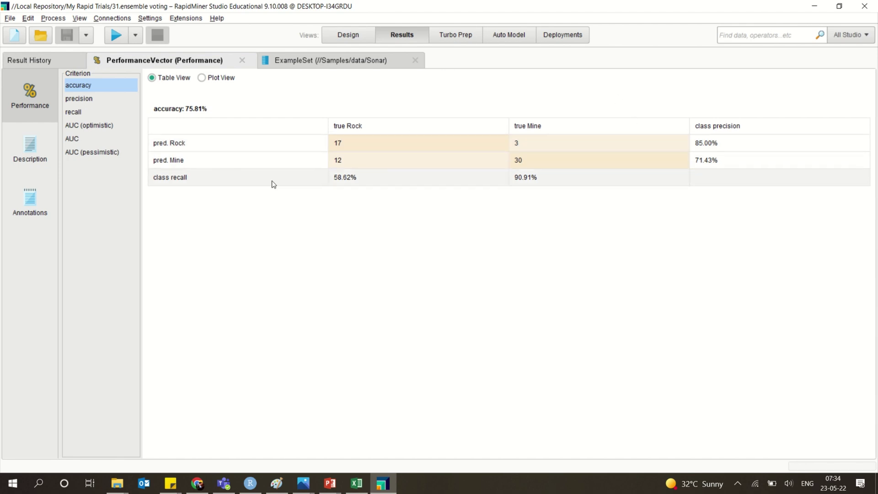
left_click(79, 99)
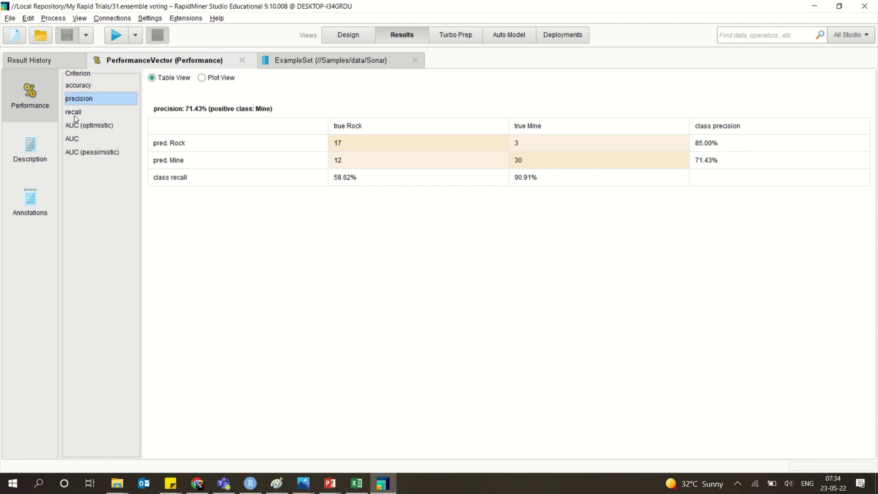
left_click(74, 115)
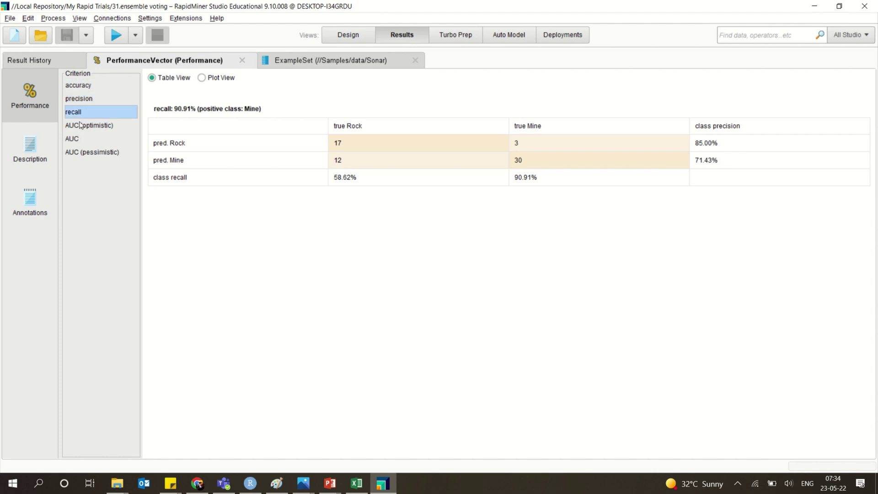
left_click(81, 126)
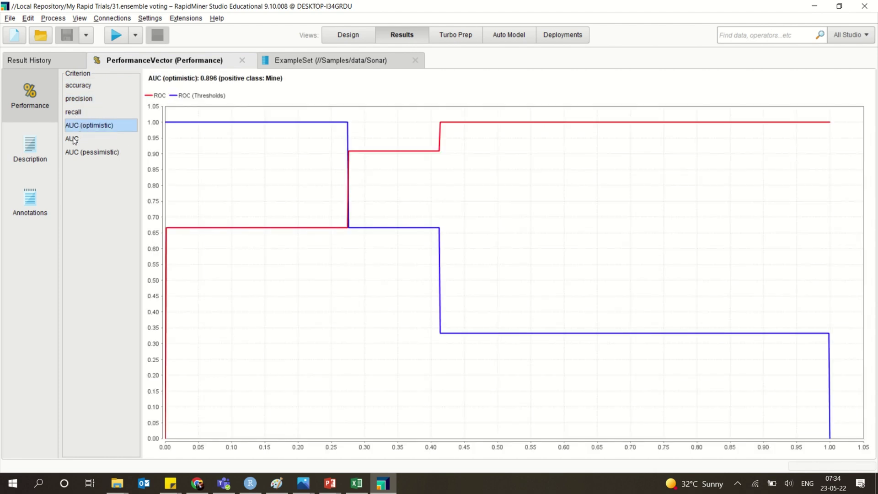
left_click(74, 140)
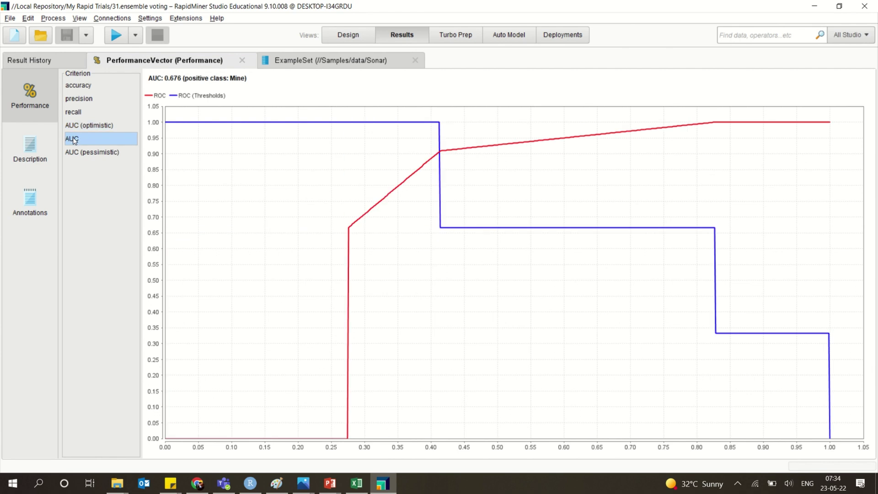
left_click(74, 153)
left_click(81, 124)
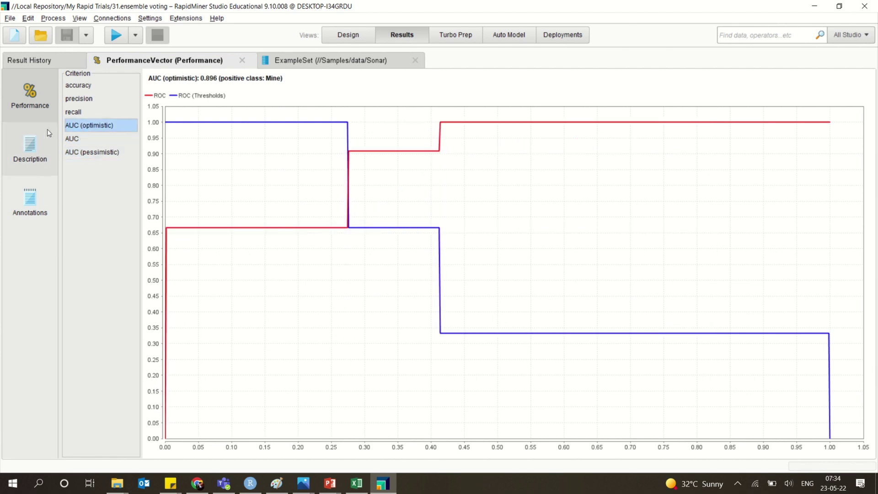
left_click(35, 140)
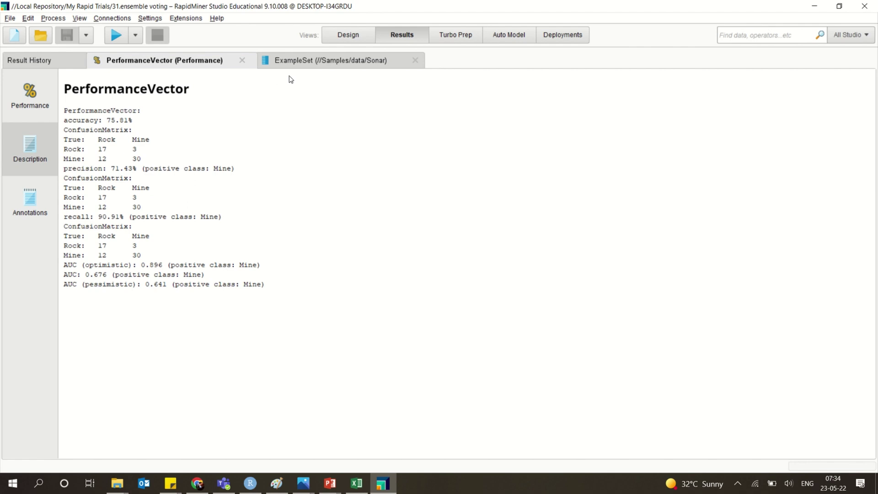
Step: Resize the yellow note about the Vote operator in the process so that its full text fits with little spare space
left_click(348, 35)
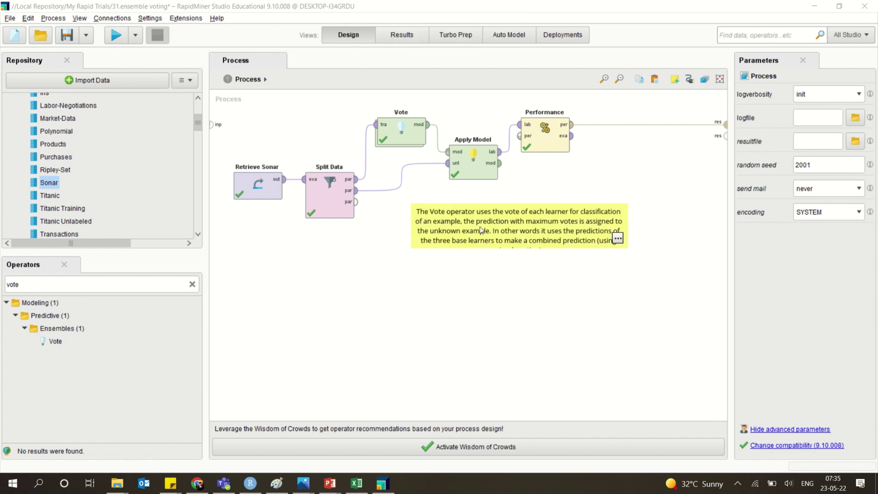
left_click(603, 246)
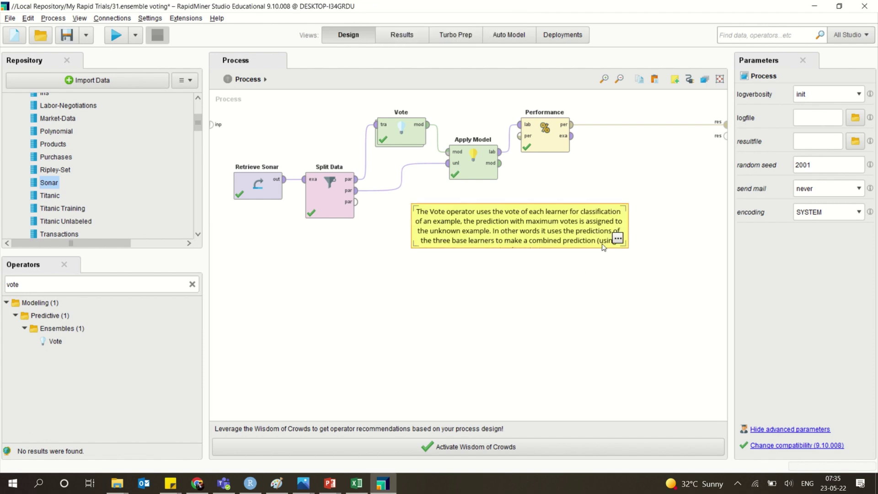
left_click_drag(625, 248, 635, 280)
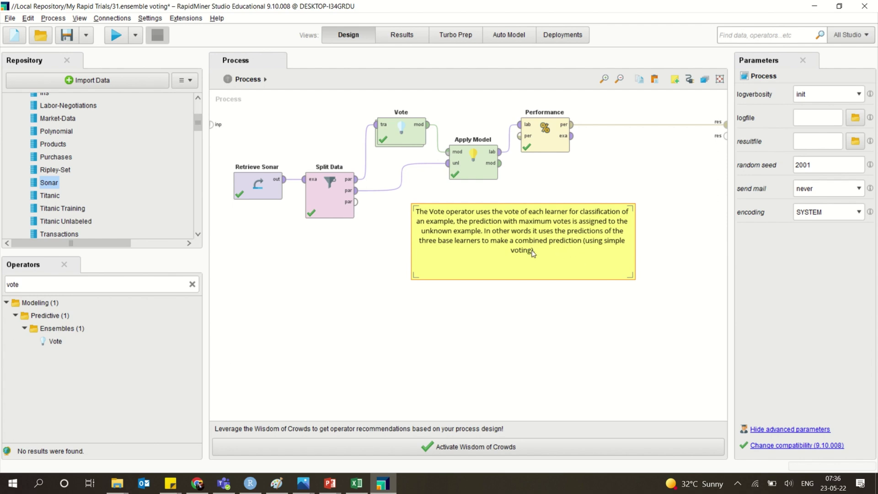
left_click_drag(631, 276, 629, 256)
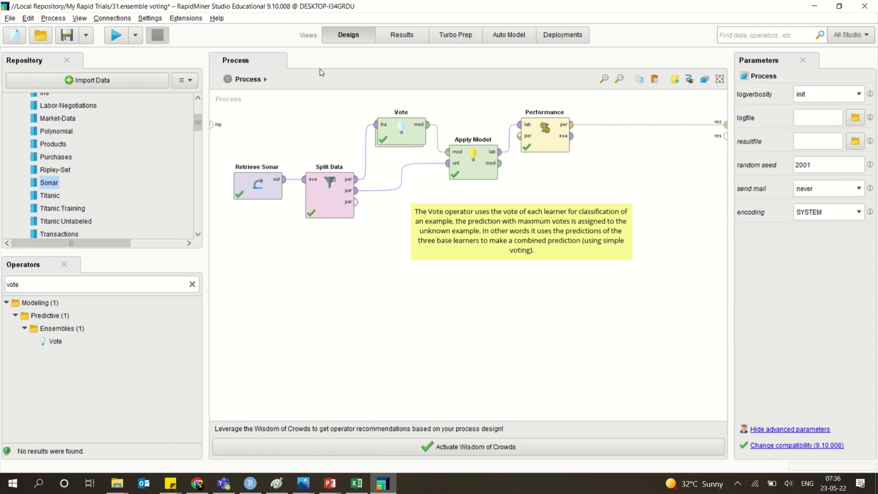
mouse_move(384, 3)
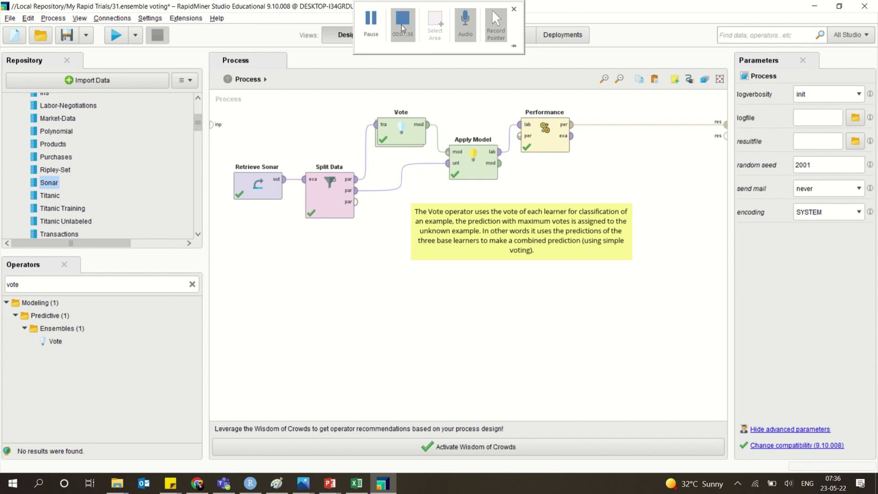
left_click(401, 29)
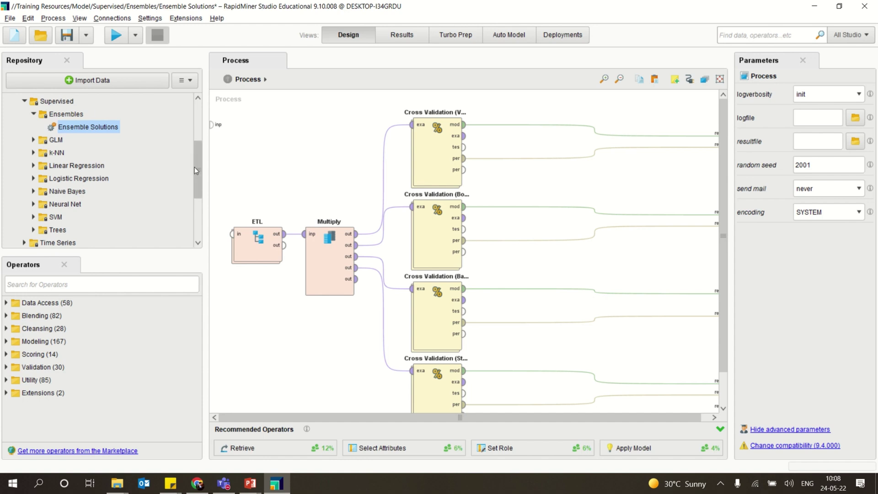
Step: Browse the Training Resources folders around Ensemble Solutions and open the process's ETL subprocess
left_click_drag(195, 169, 198, 118)
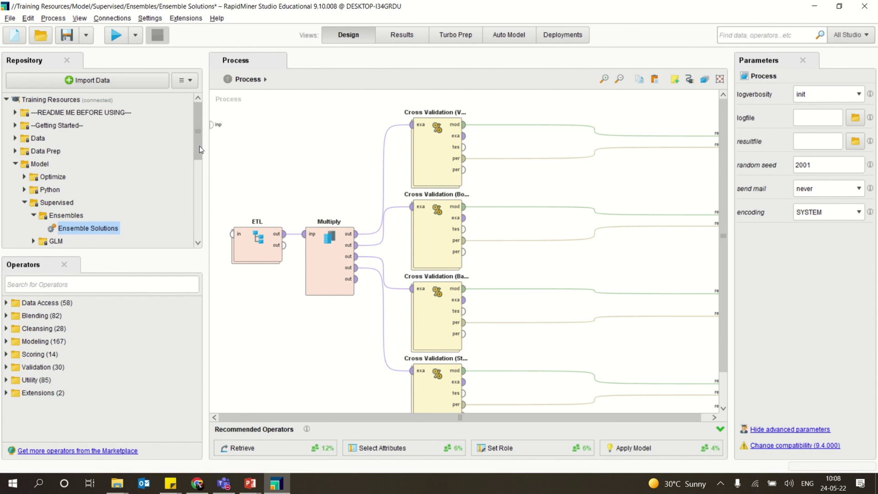
scroll(200, 147, "down", 3)
scroll(199, 145, "up", 3)
scroll(106, 174, "down", 5)
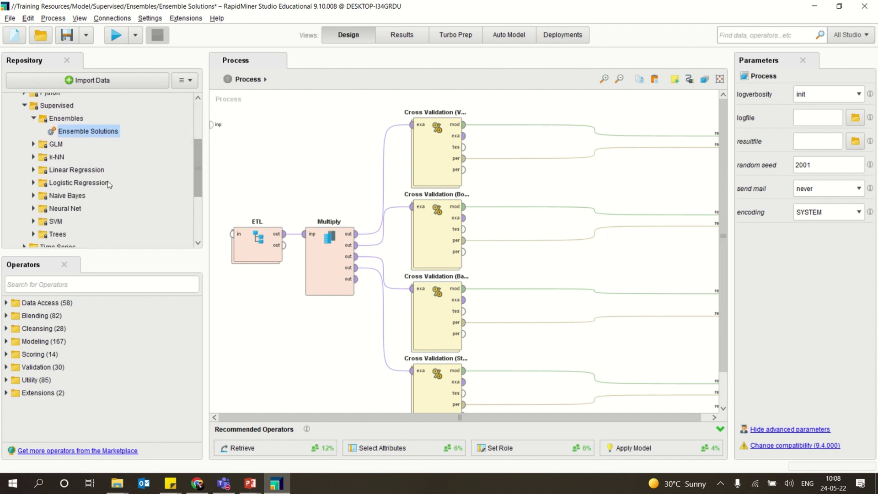
scroll(107, 174, "up", 5)
left_click(276, 235)
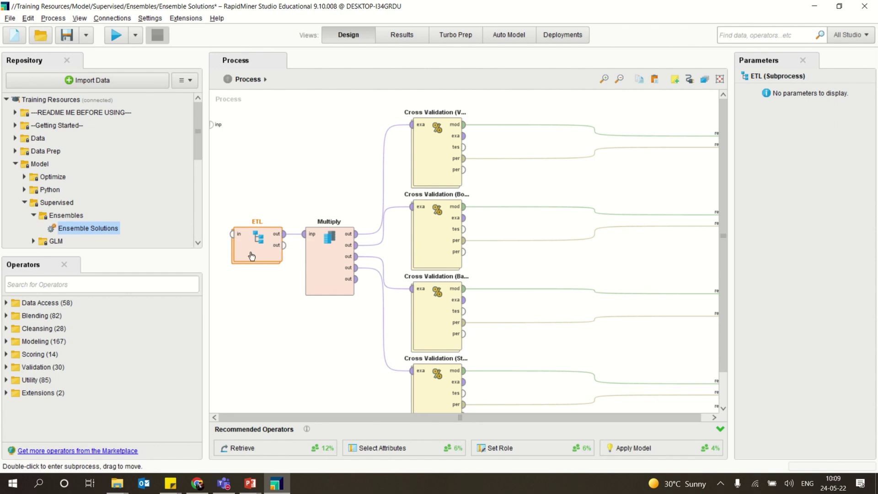
double_click(252, 256)
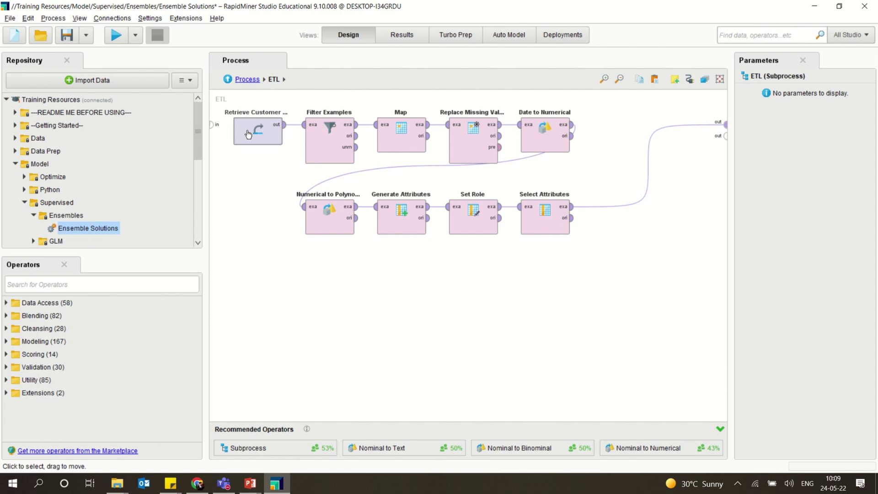
Step: Try to open the Customer Churn Data table through the repository browser of the ETL subprocess's Retrieve operator
left_click(259, 140)
double_click(259, 141)
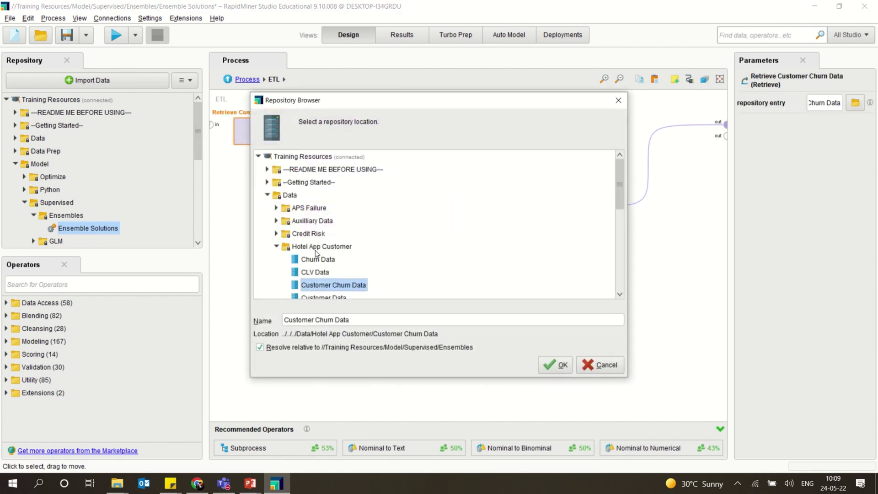
mouse_move(324, 287)
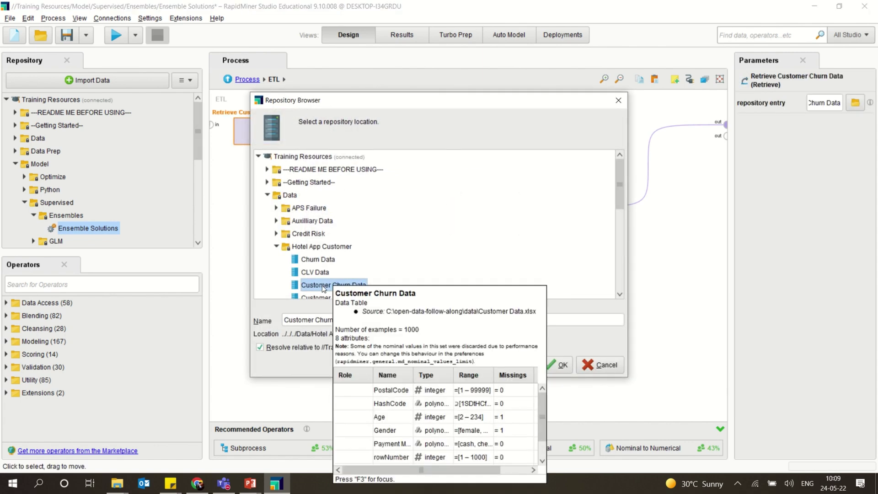
double_click(324, 285)
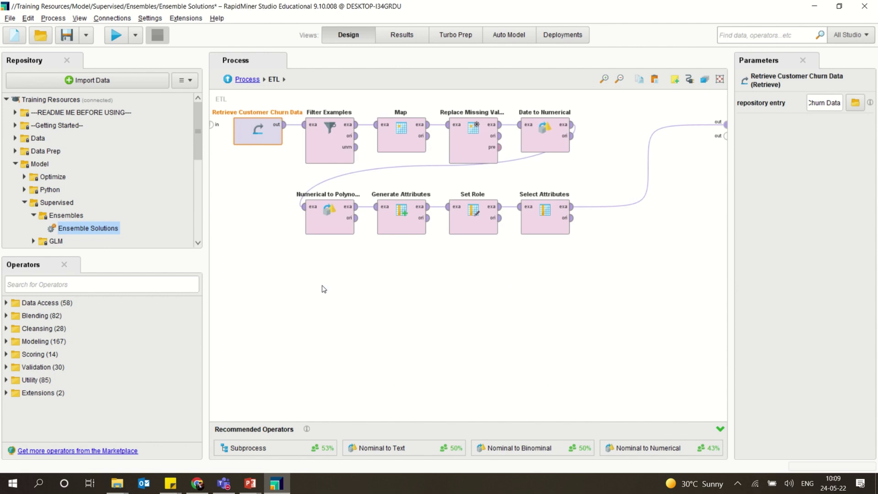
double_click(269, 140)
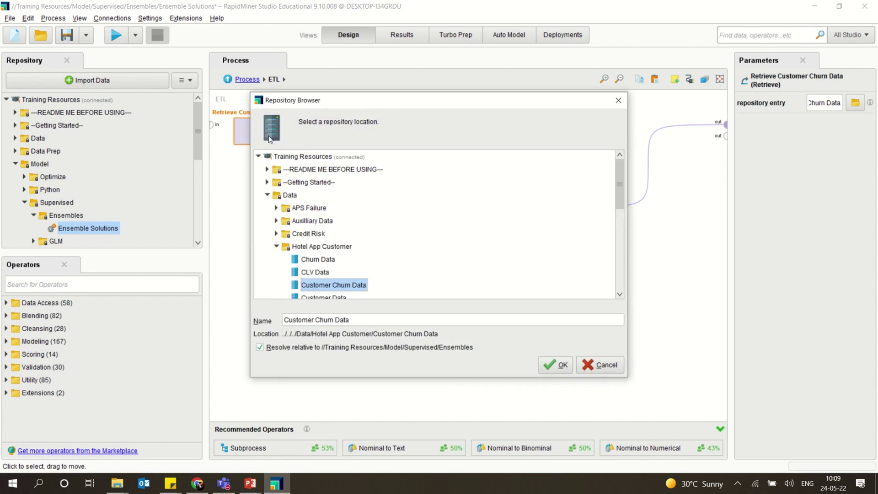
double_click(324, 286)
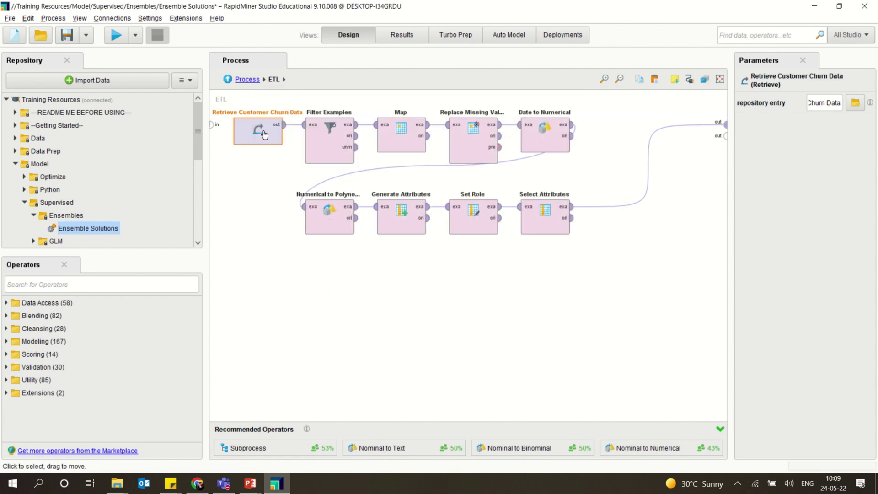
Step: Open Customer Churn Data from the Hotel App Customer folder as a results table and close the repository browser
double_click(264, 134)
right_click(336, 287)
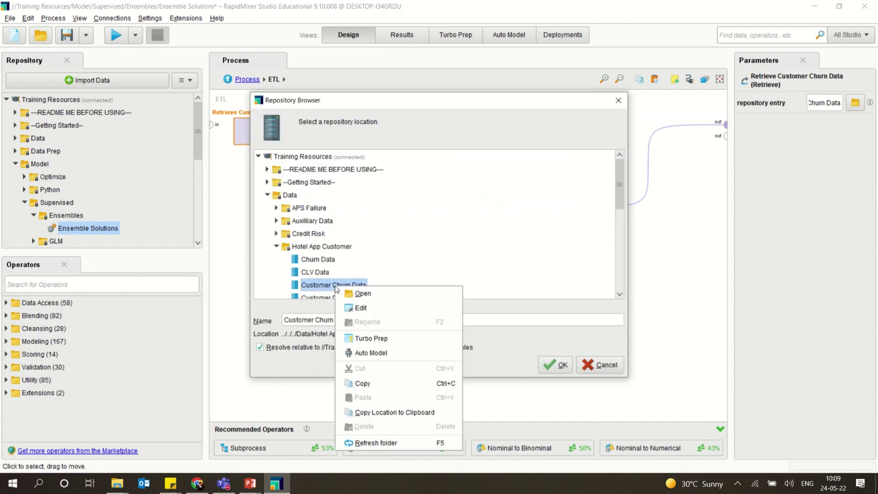
left_click(350, 293)
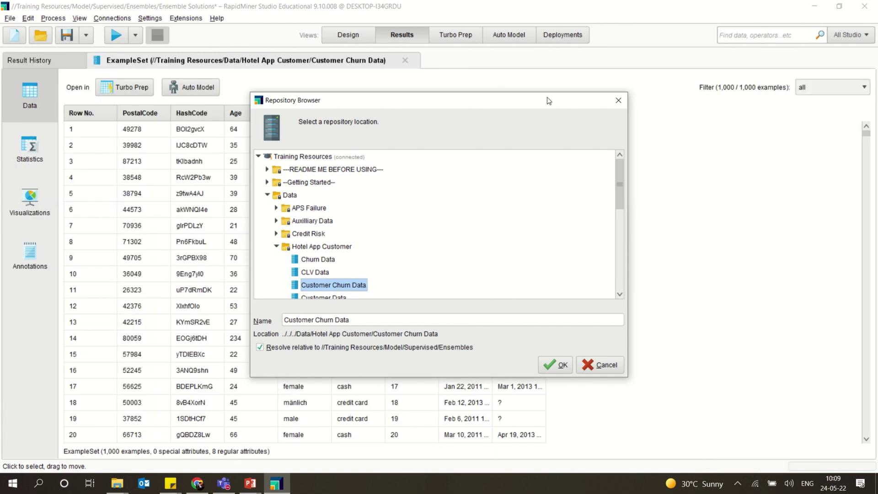
left_click(618, 100)
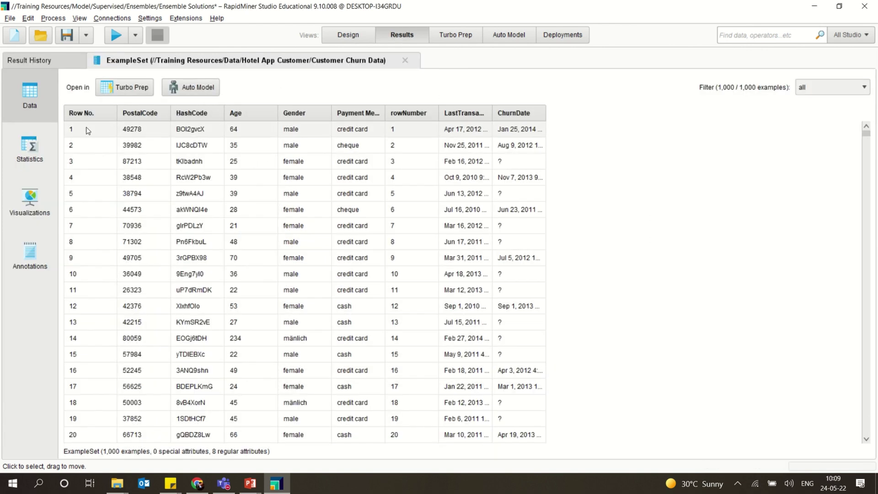
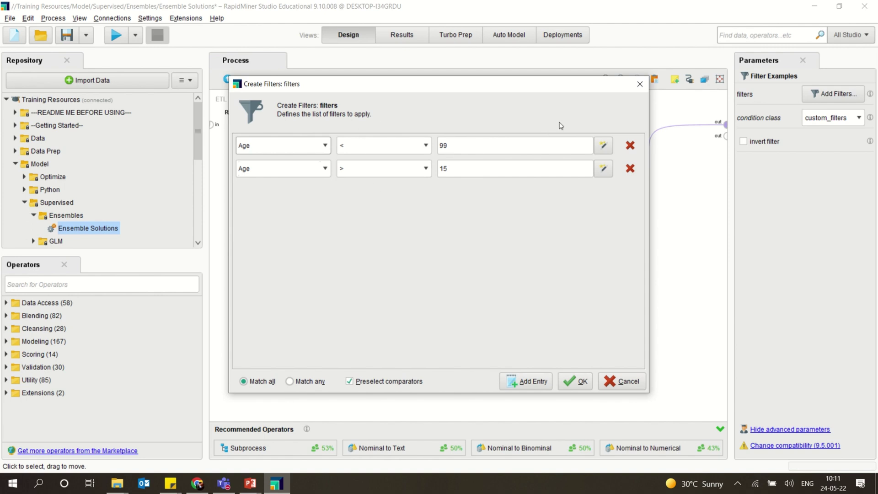
Step: Close the age filter list and inspect the Map operator's Gender value mappings in the ETL subprocess, leaving them as they are
left_click(640, 84)
left_click(392, 140)
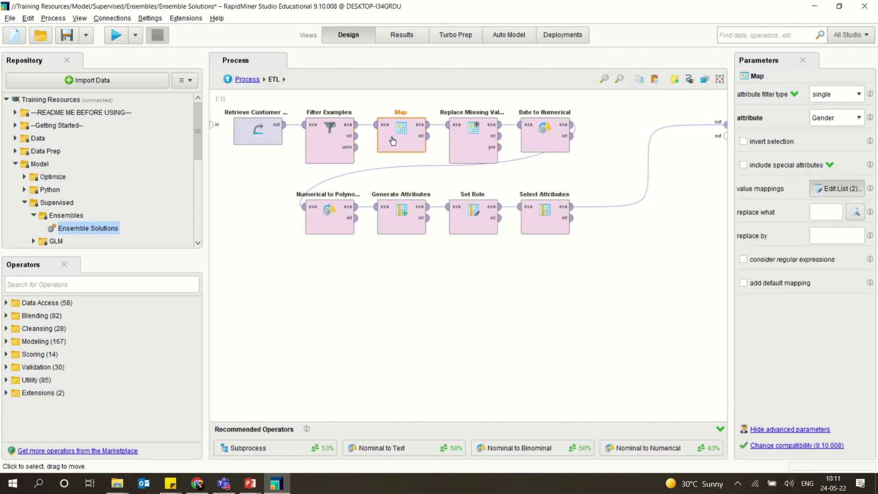
double_click(392, 137)
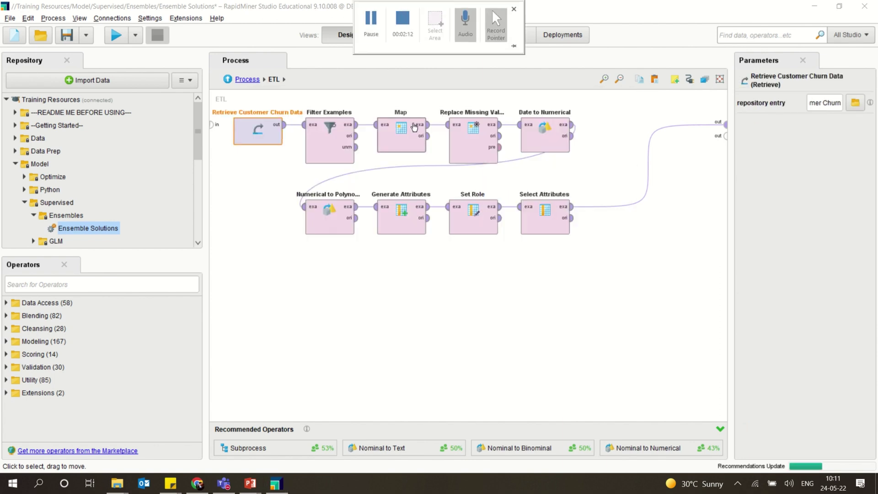
double_click(406, 140)
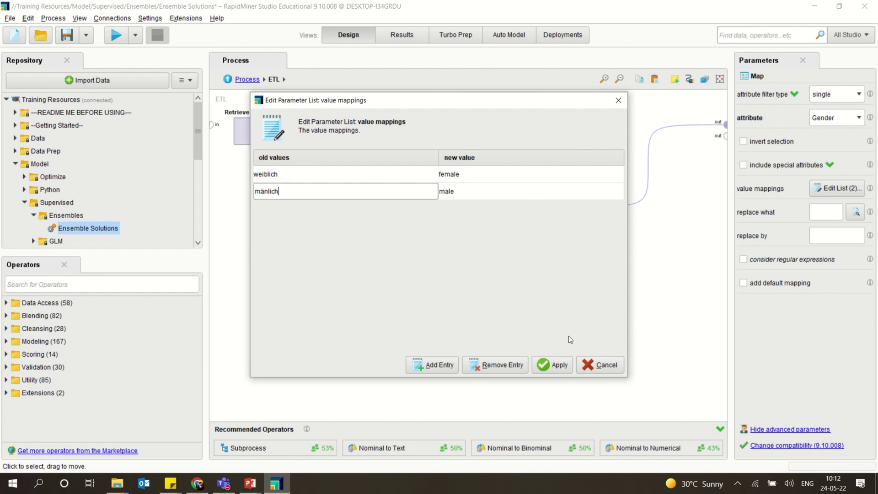
left_click(588, 363)
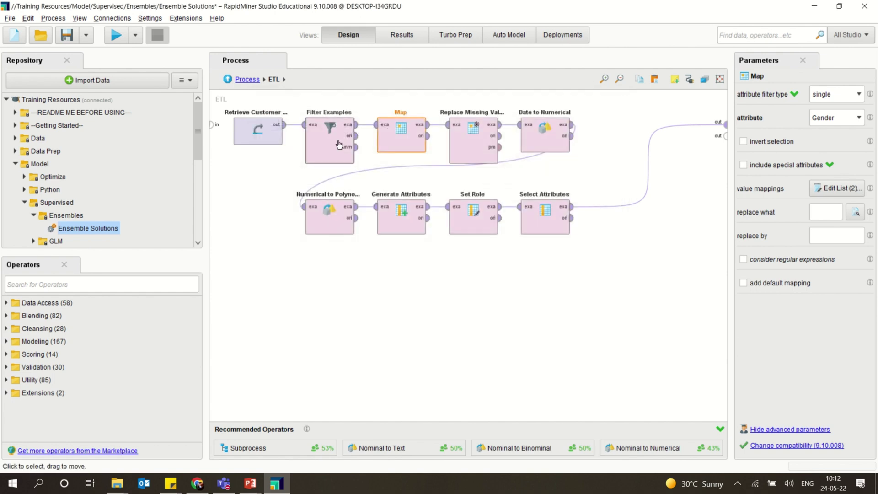
Step: Check the Gender values in the Customer Churn Data table against the Map operator's value mappings, then close the mapping list
left_click(392, 35)
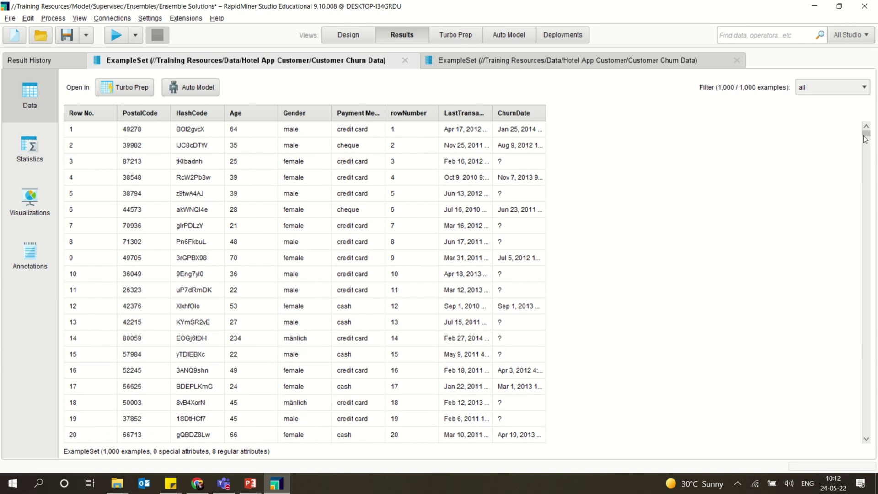
left_click_drag(865, 443, 869, 443)
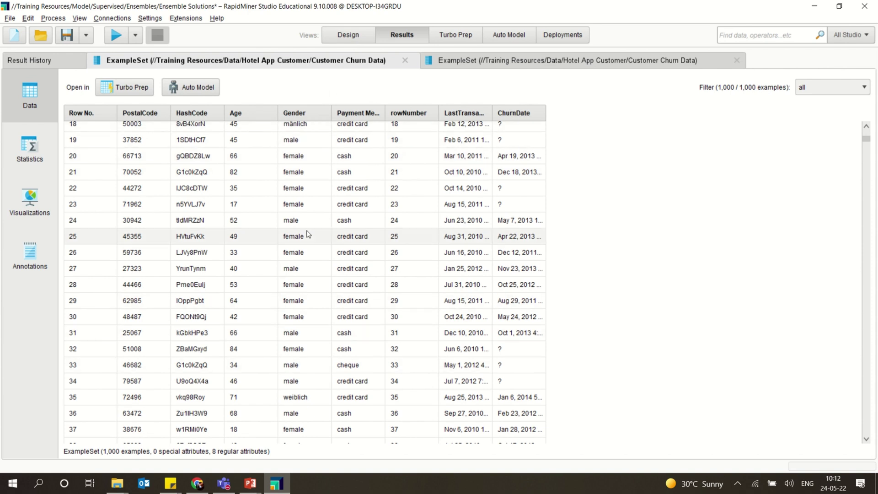
left_click(364, 39)
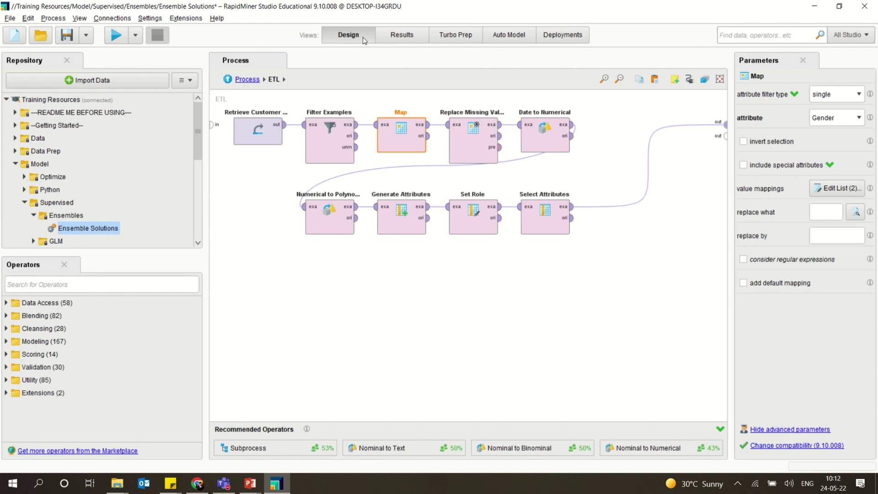
double_click(401, 141)
double_click(343, 192)
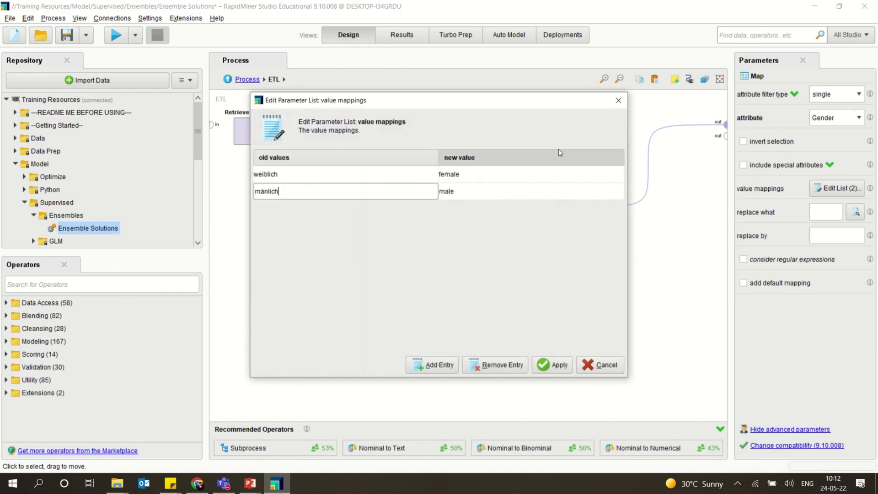
left_click(619, 100)
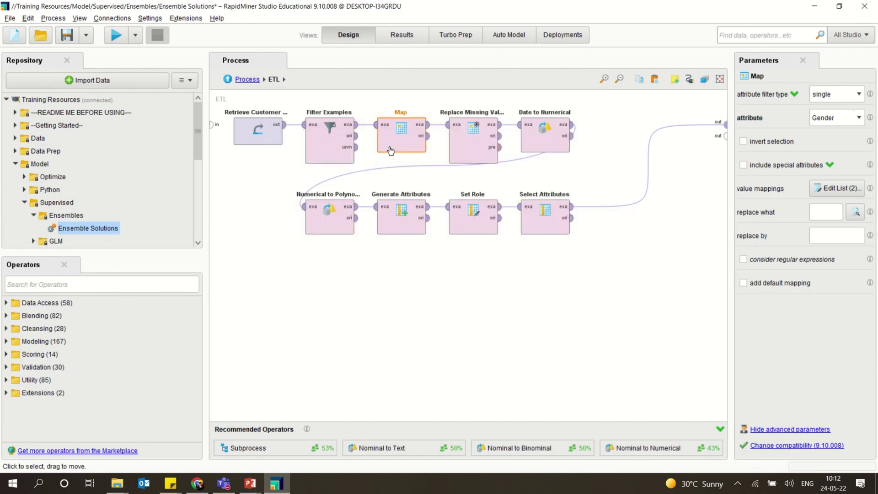
Step: Review the settings of Replace Missing Values and Date to Numerical, and look back at the Customer Churn Data results table
left_click(468, 155)
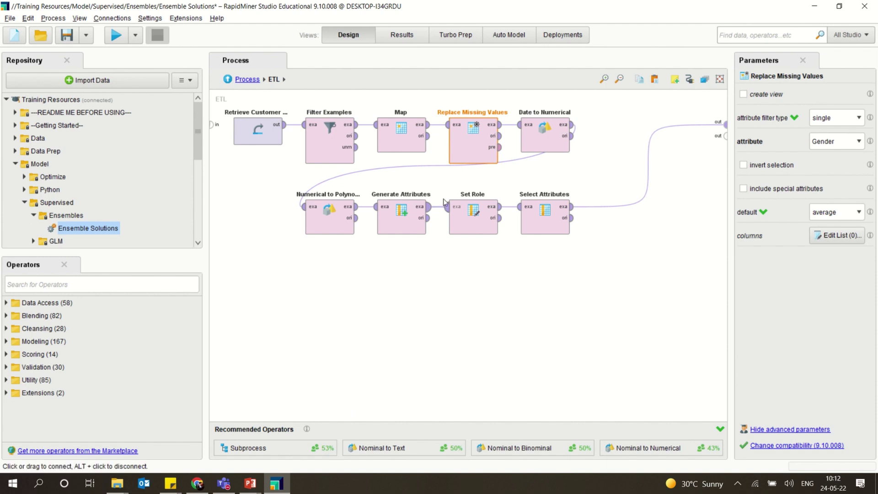
left_click(539, 149)
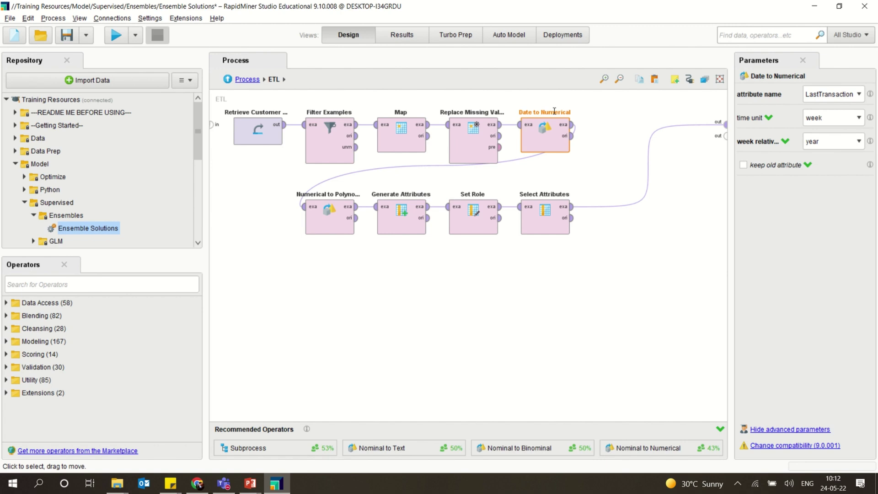
left_click(402, 34)
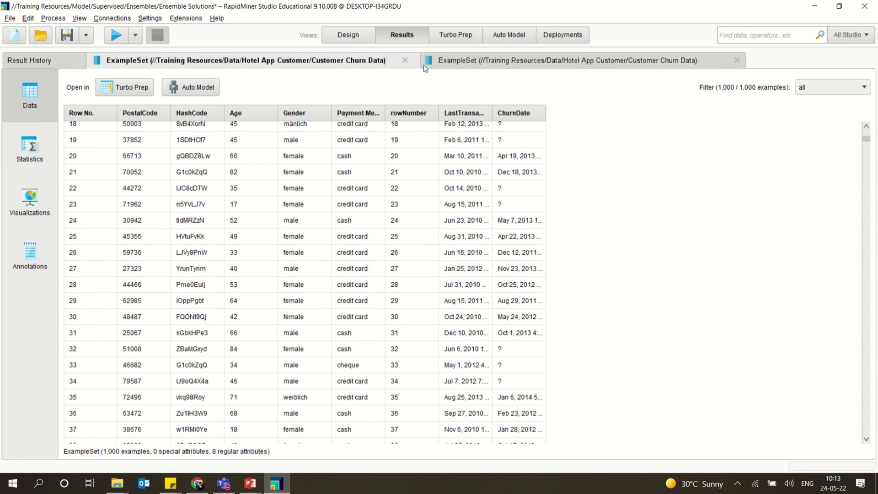
left_click(348, 35)
Step: Review the parameters of Numerical to Polynominal, Generate Attributes, Set Role and Select Attributes in the ETL subprocess
left_click(326, 223)
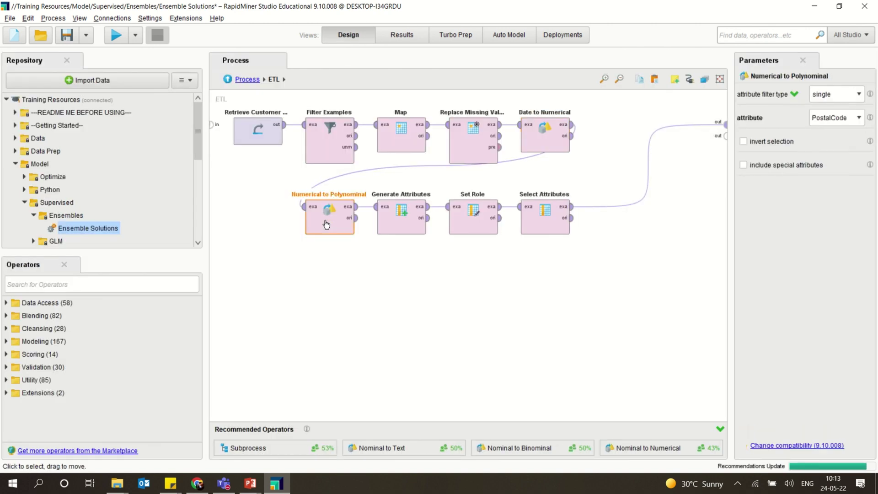
left_click(406, 221)
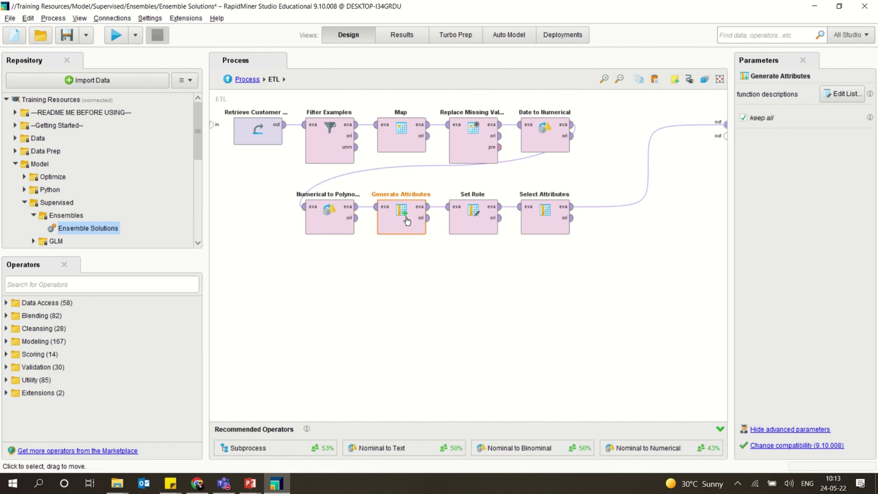
left_click(462, 224)
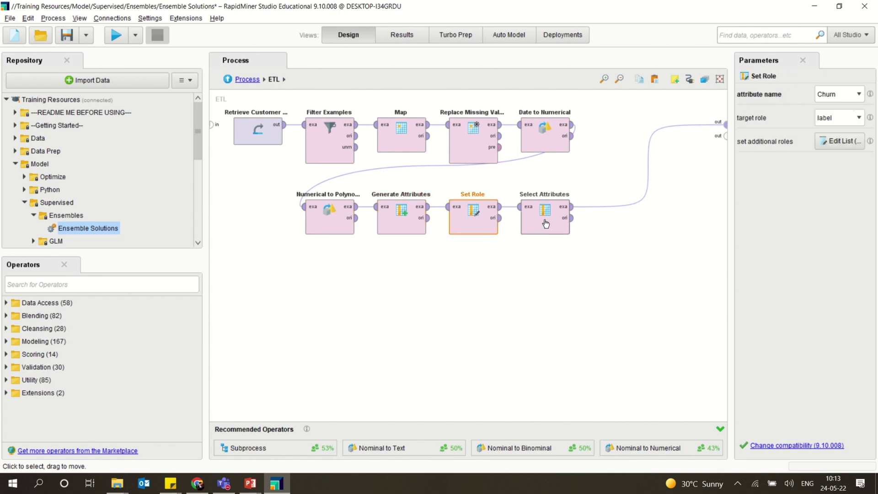
left_click(547, 223)
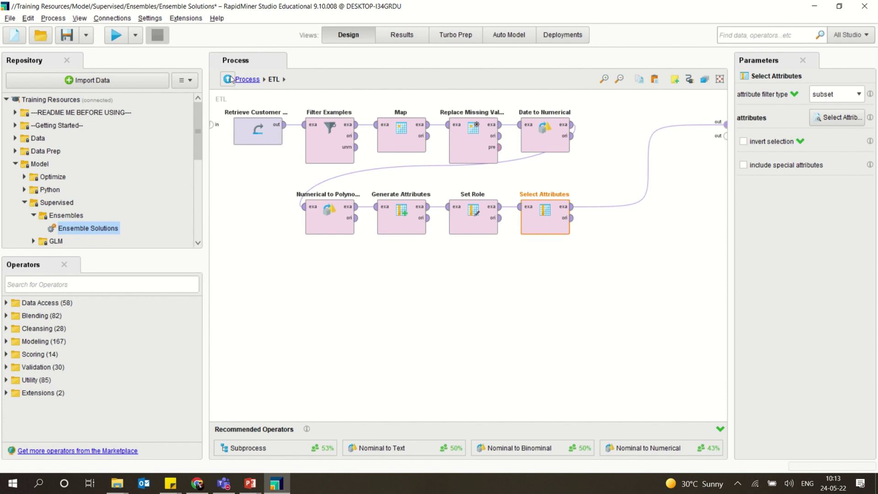
Step: Return to the main process and look over its Vote, Boosting, Bagging and Stacking cross validations
left_click(247, 79)
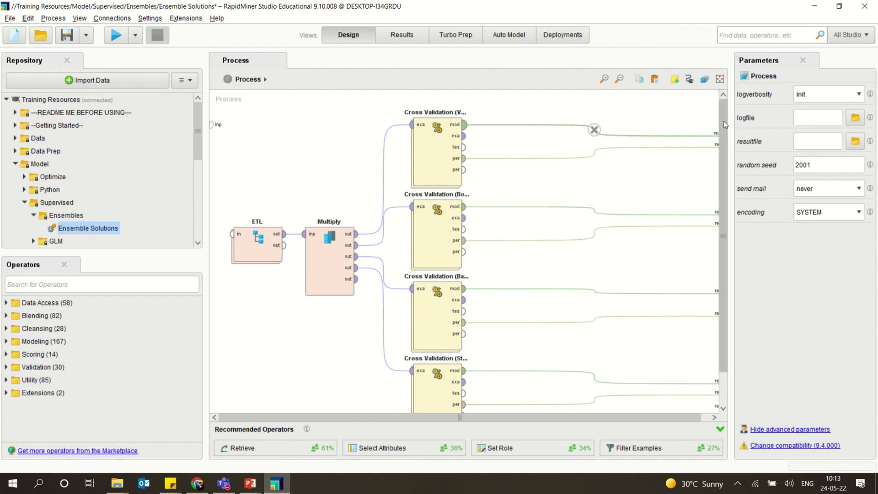
scroll(723, 133, "down", 1)
scroll(727, 133, "up", 1)
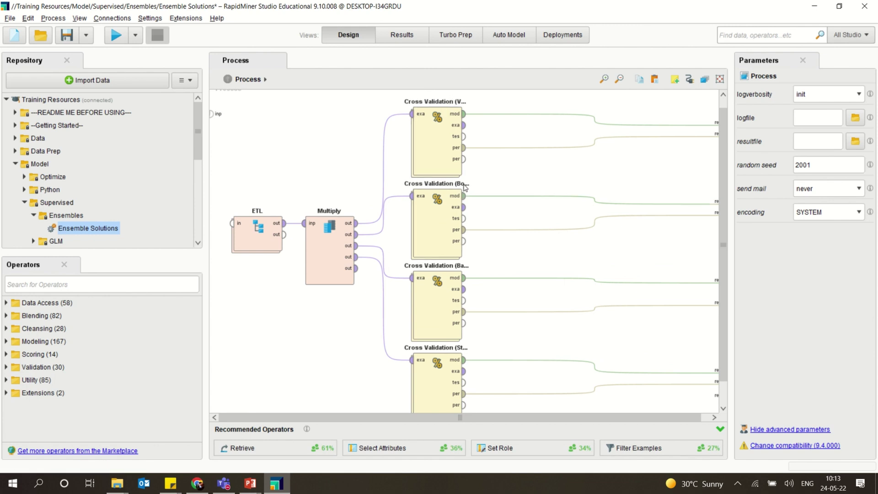
left_click(445, 184)
left_click(441, 266)
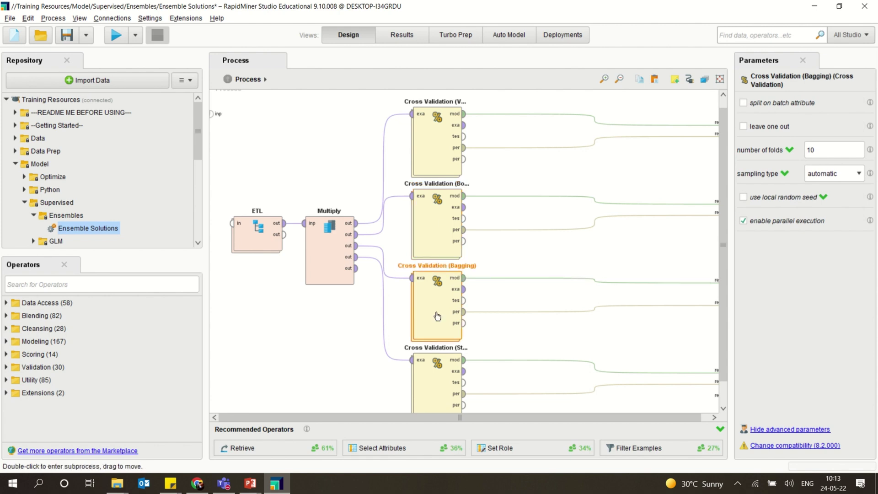
left_click(442, 370)
scroll(443, 347, "down", 1)
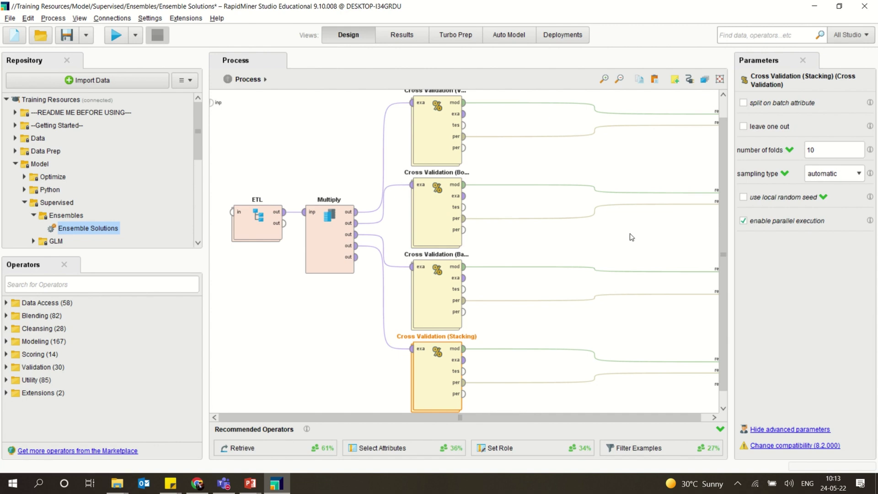
scroll(727, 130, "up", 2)
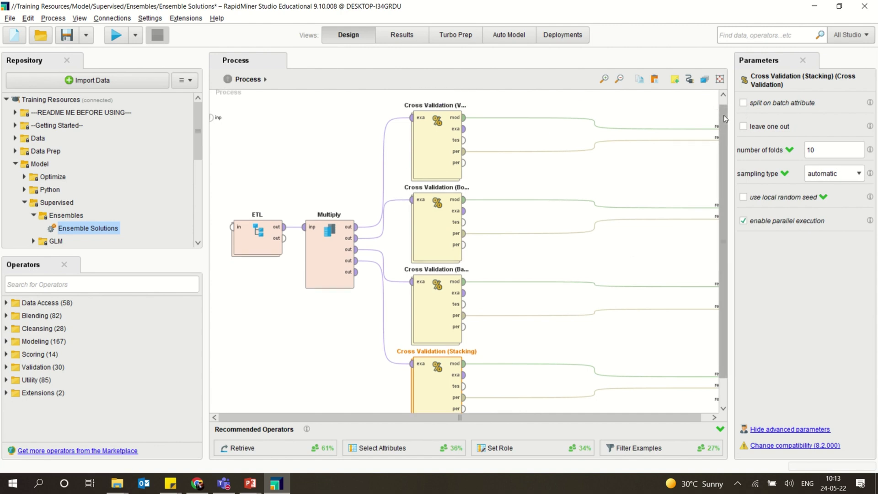
Step: Inspect the base learners inside the Vote operator of Cross Validation (Vote) and return to the main process
double_click(421, 168)
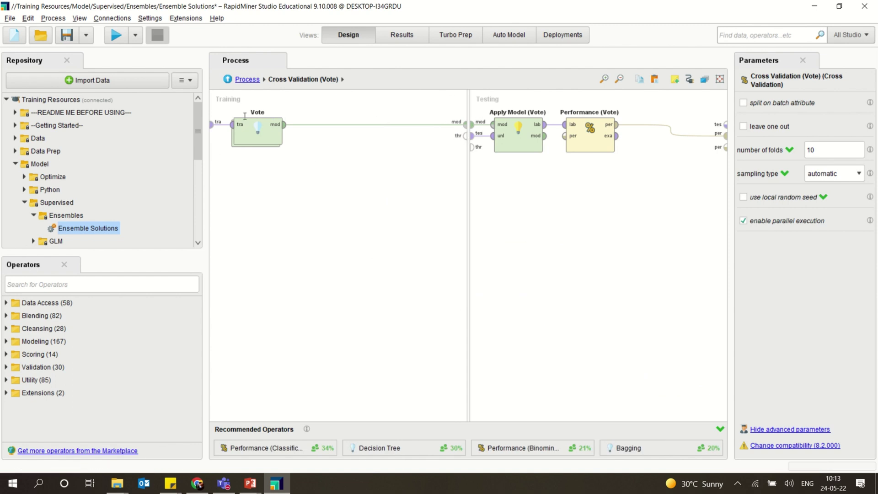
double_click(251, 133)
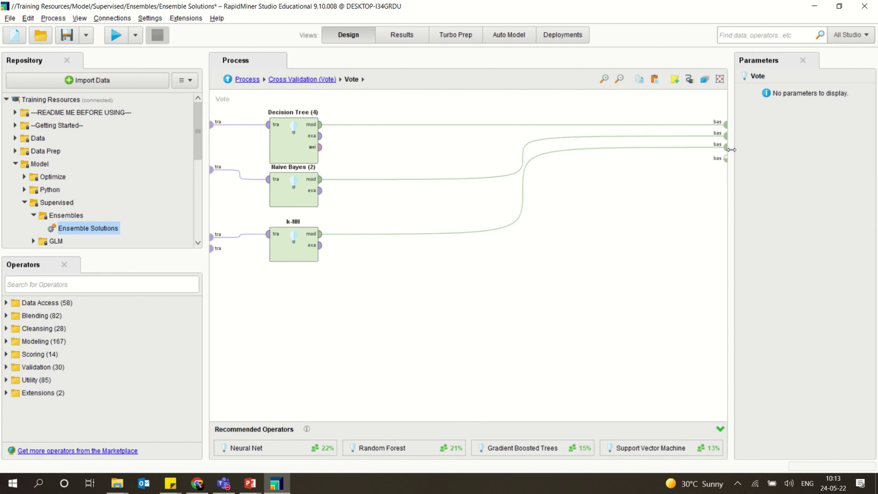
left_click(228, 80)
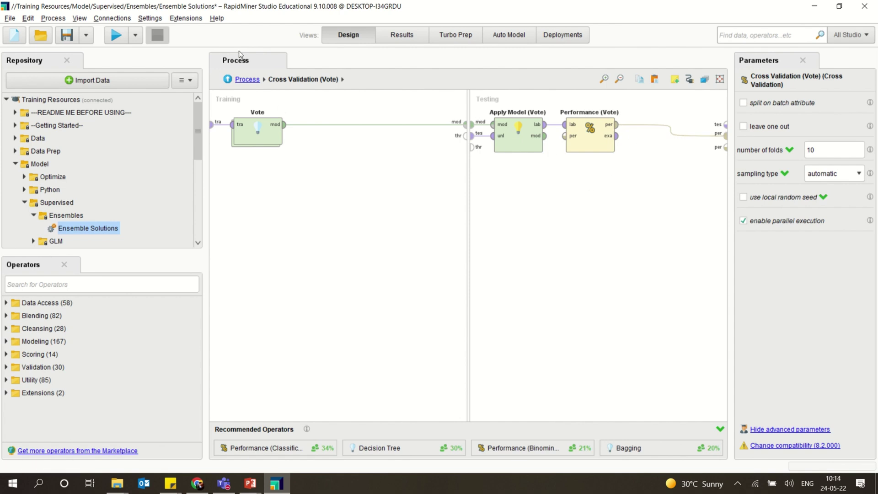
left_click(228, 80)
Step: Inspect the learner inside the Bayesian Boosting operator of Cross Validation (Boosting) and return to the main process
double_click(441, 251)
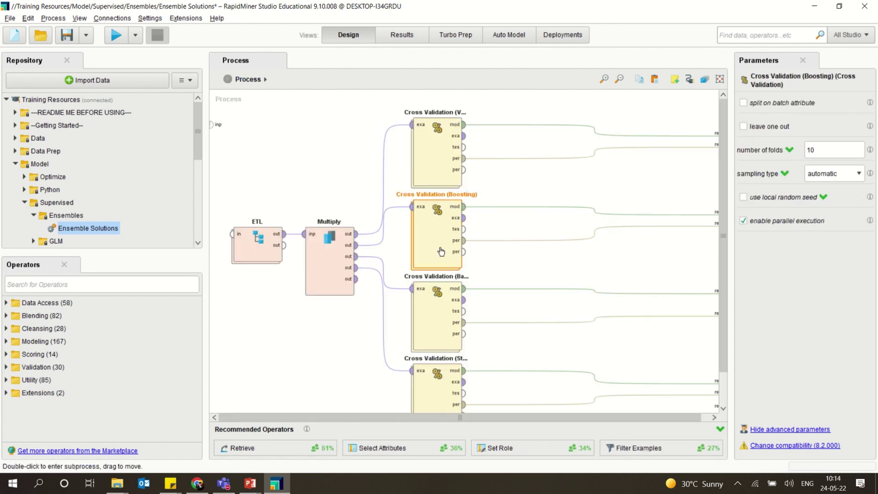
double_click(292, 142)
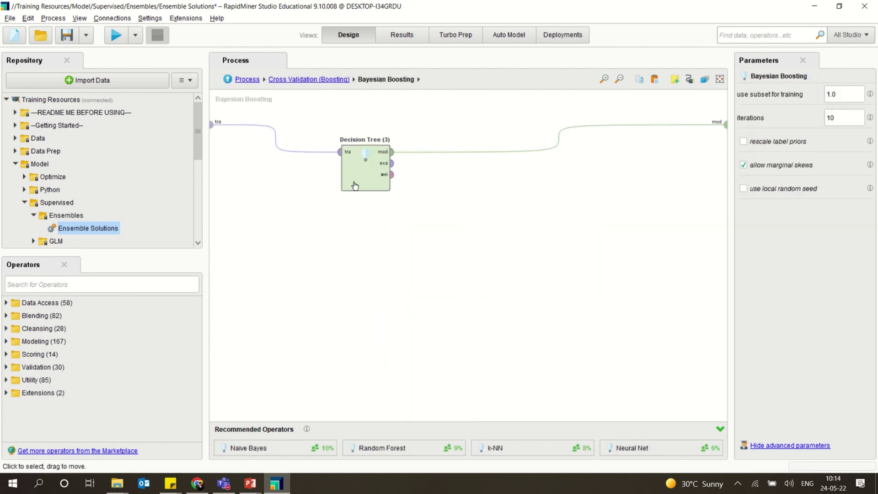
left_click(228, 80)
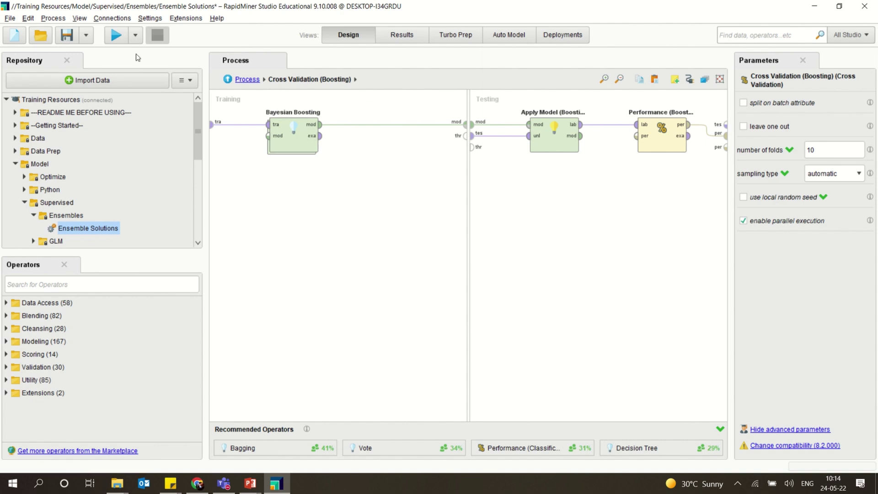
left_click(228, 80)
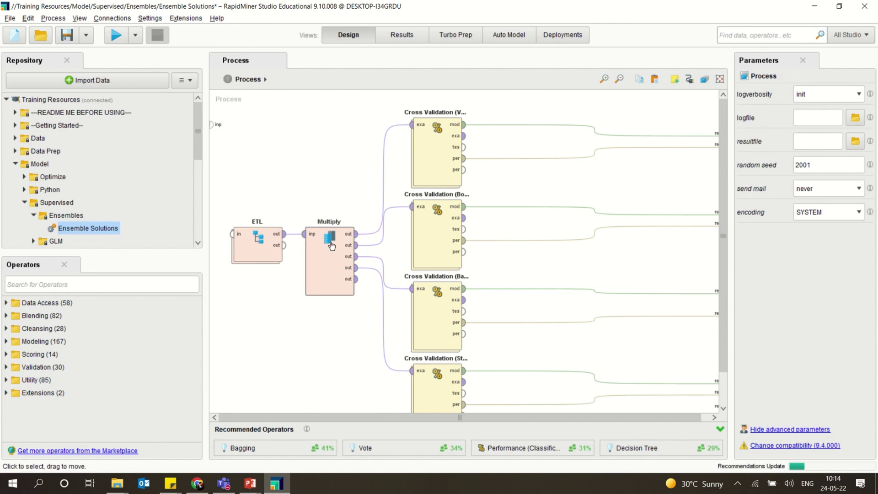
Step: Inspect the learner and settings of the Bagging operator in Cross Validation (Bagging) and return to the main process
left_click(431, 324)
double_click(431, 325)
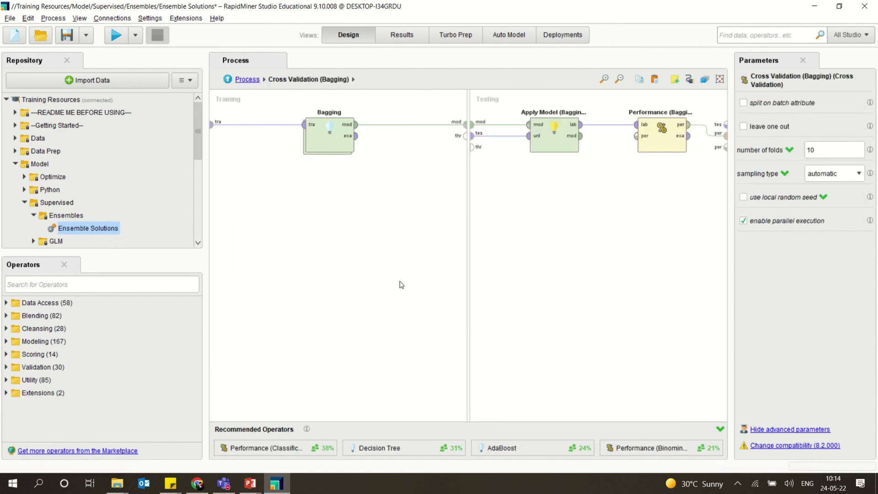
double_click(329, 134)
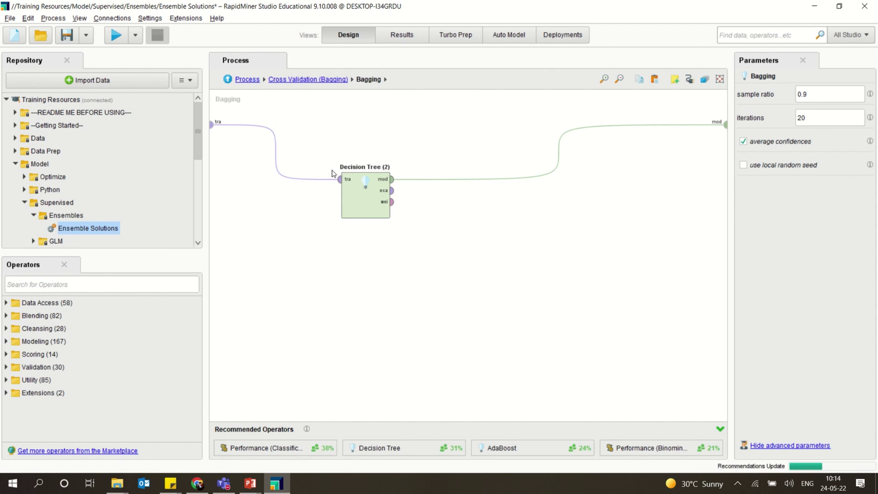
left_click(227, 79)
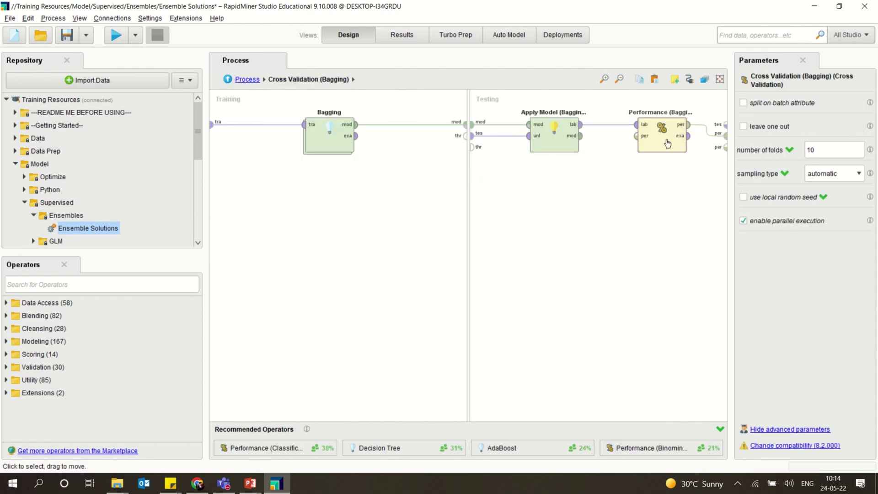
left_click(227, 79)
Step: Inspect the base learners and stacking model learner inside Cross Validation (Stacking), and go back up to the cross validation level
double_click(433, 385)
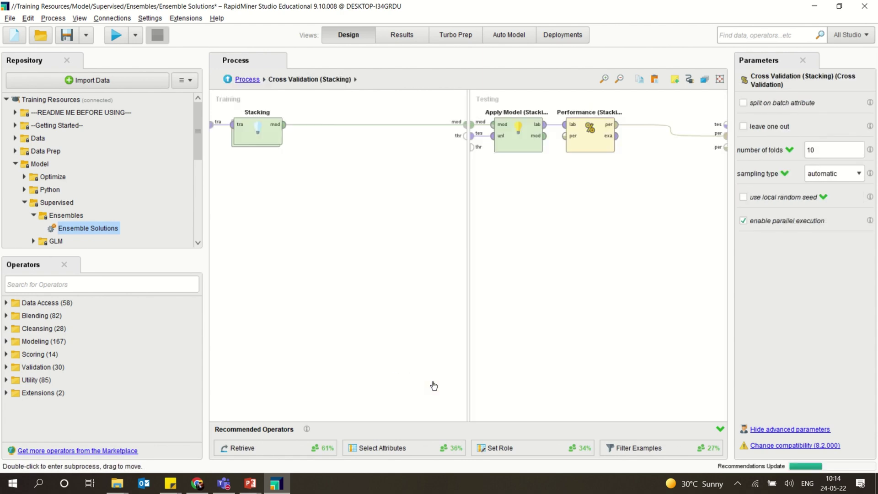
double_click(257, 133)
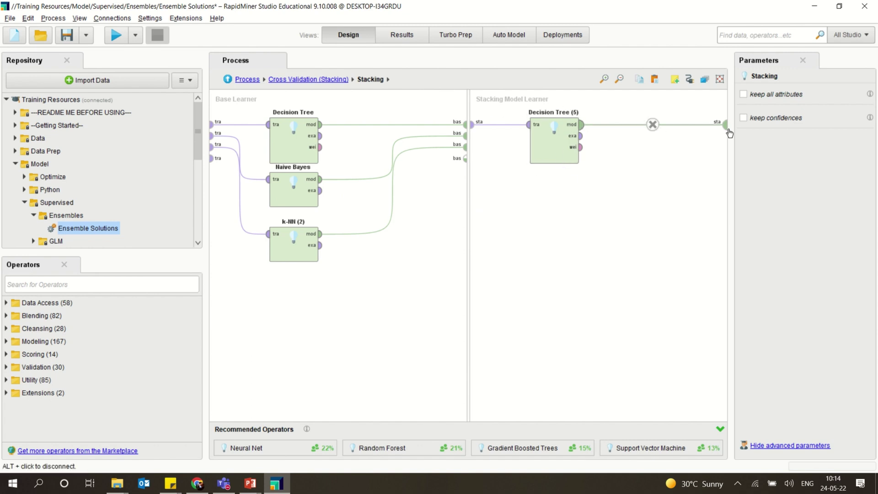
left_click(228, 83)
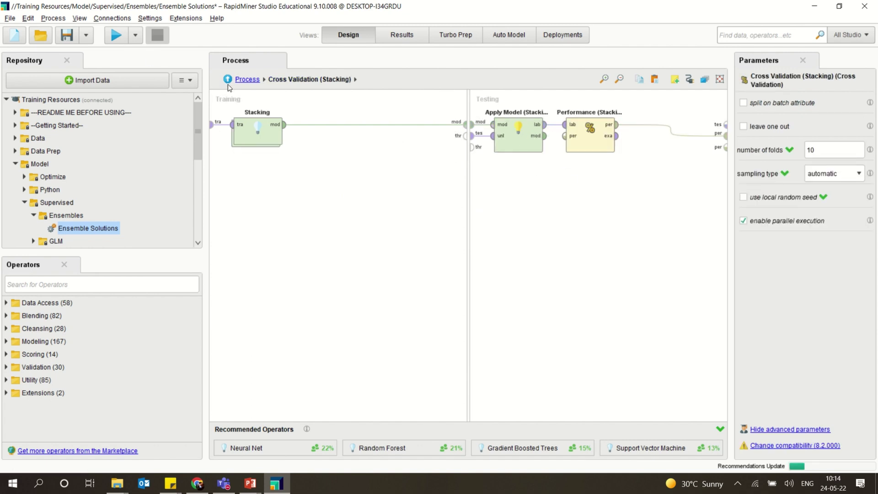
Step: Revisit the decision tree inside the Bagging operator of Cross Validation (Bagging) and go back up to the main process
left_click(247, 79)
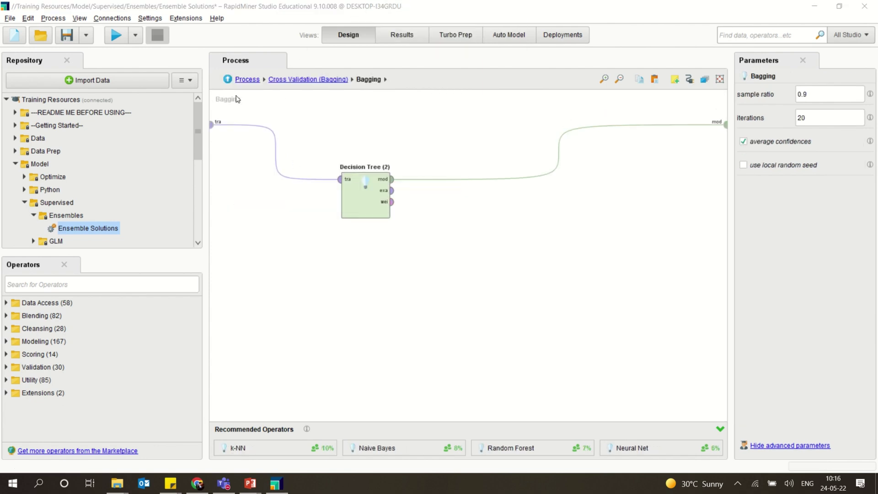
left_click(227, 80)
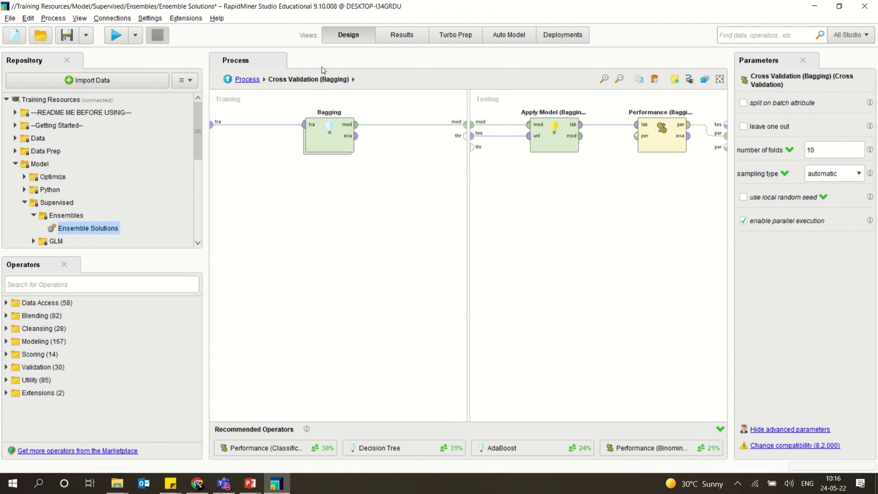
left_click(228, 80)
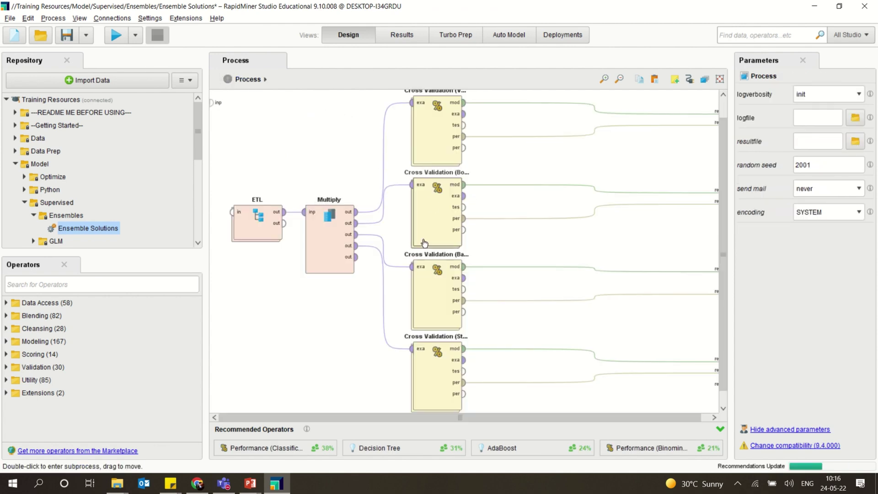
Step: Review the decision tree and settings of the Bayesian Boosting operator in Cross Validation (Boosting) and return to the main process
double_click(451, 225)
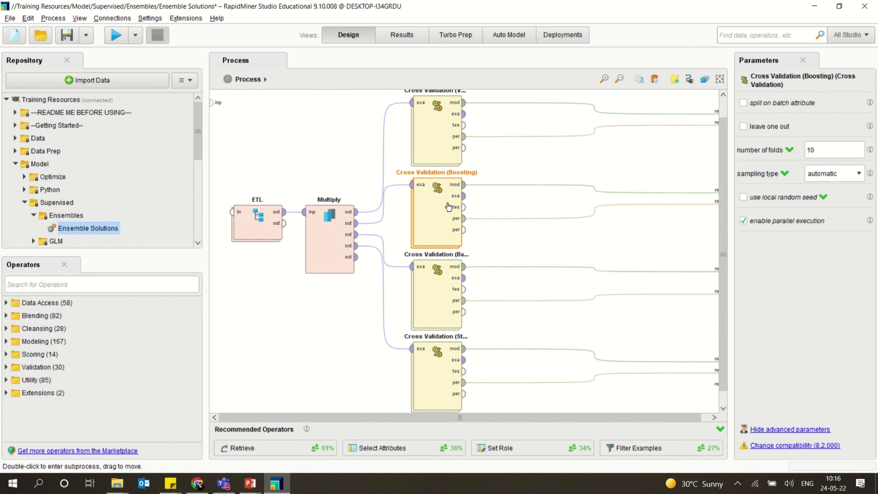
left_click(295, 137)
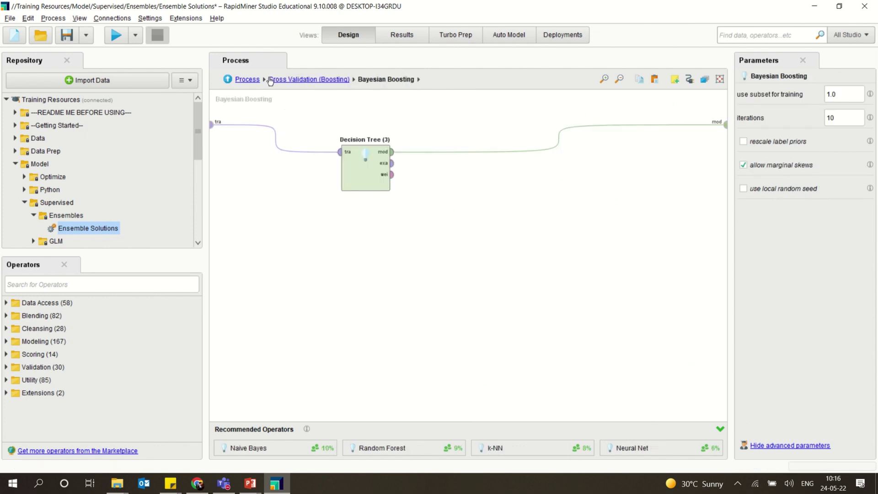
left_click(227, 79)
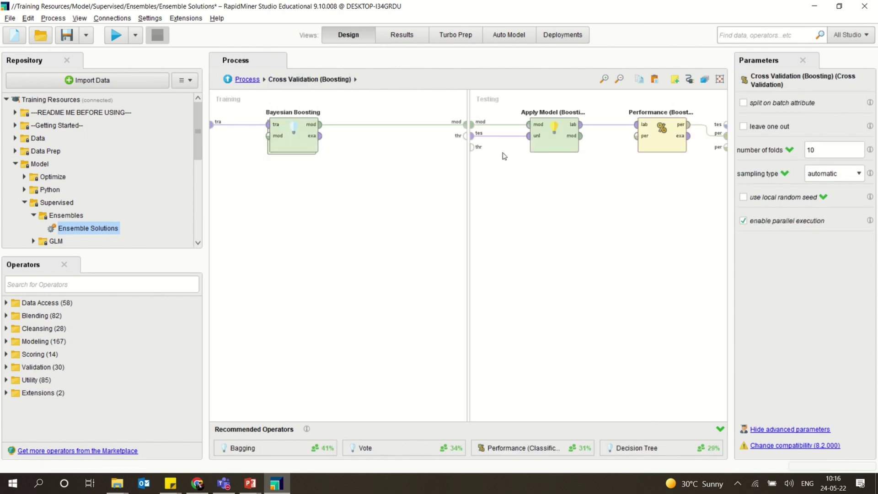
left_click(231, 79)
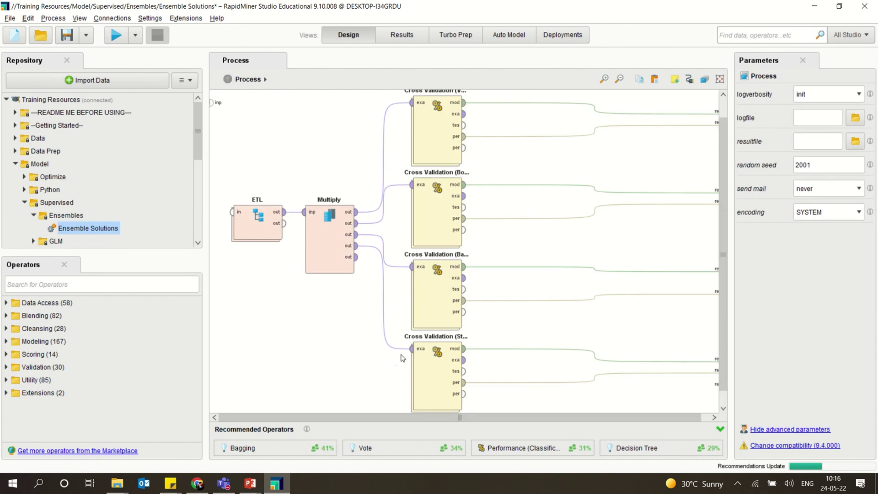
Step: Review the base learners and stacking model learner inside Cross Validation (Stacking), and open Cross Validation (Vote) from the main process
double_click(443, 370)
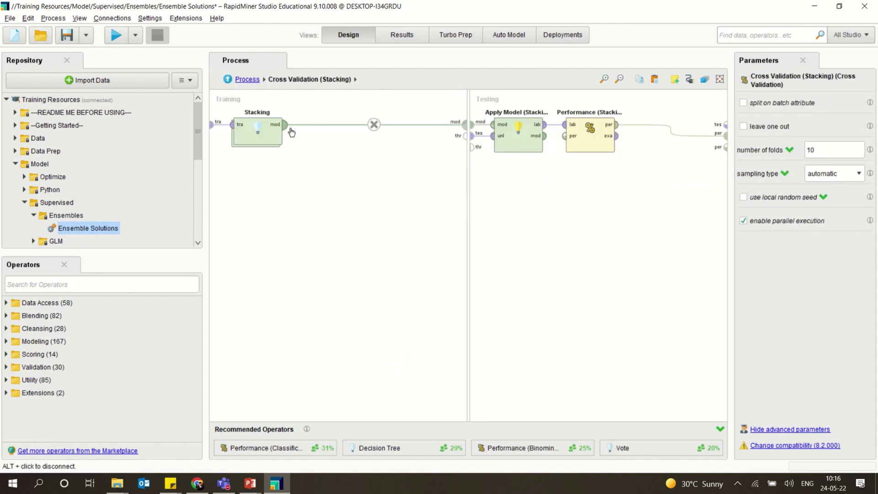
left_click(267, 129)
double_click(267, 130)
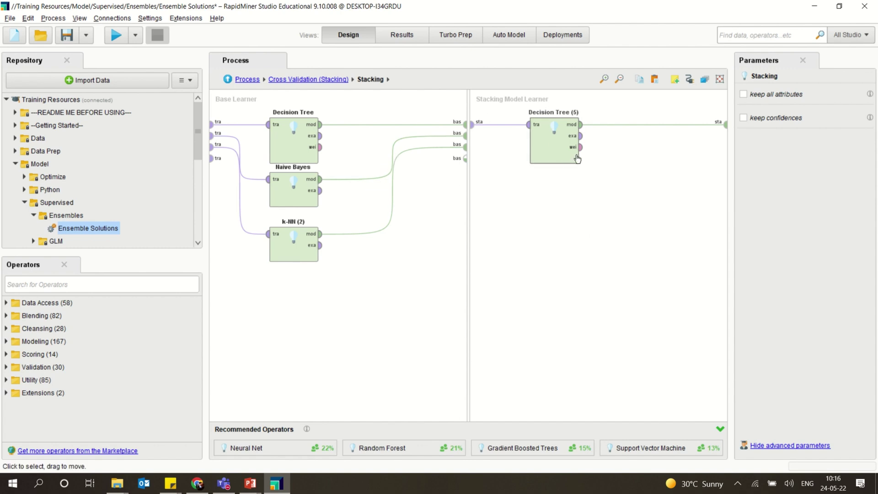
left_click(228, 80)
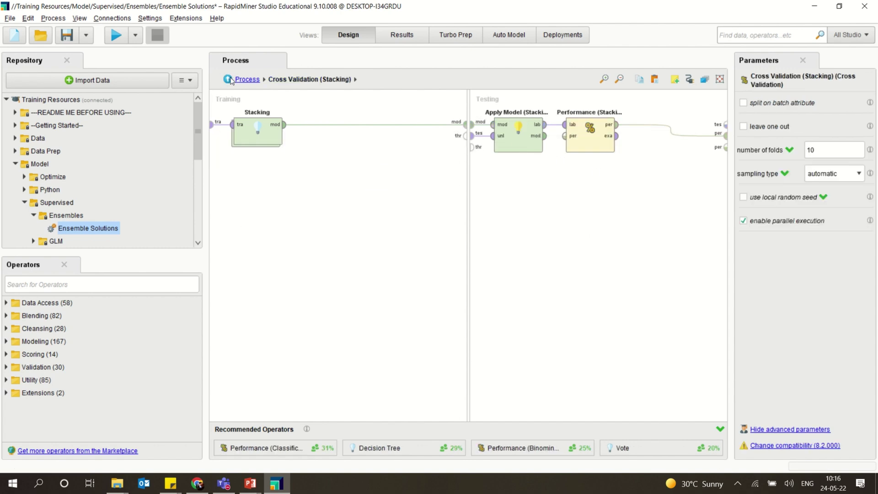
left_click(229, 79)
double_click(424, 145)
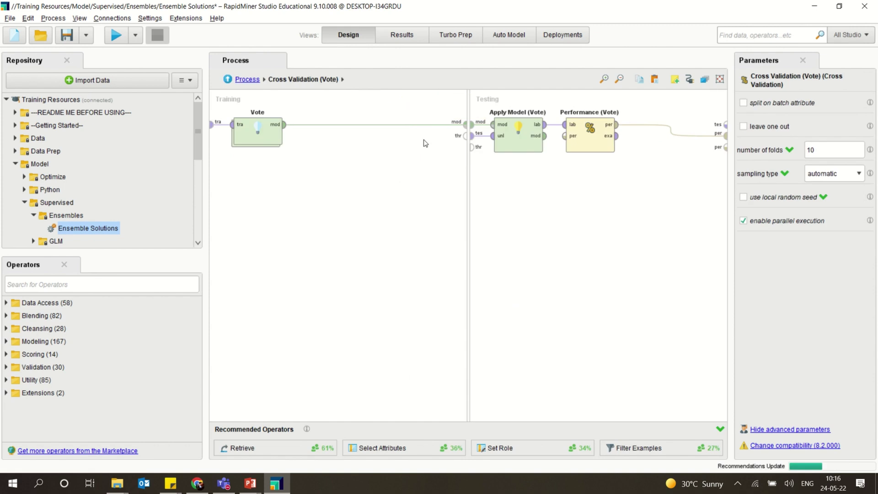
double_click(425, 143)
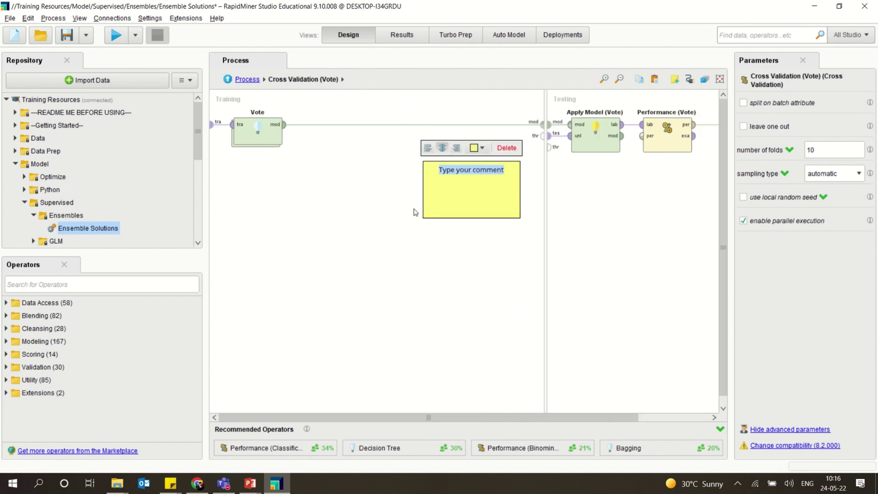
type("m")
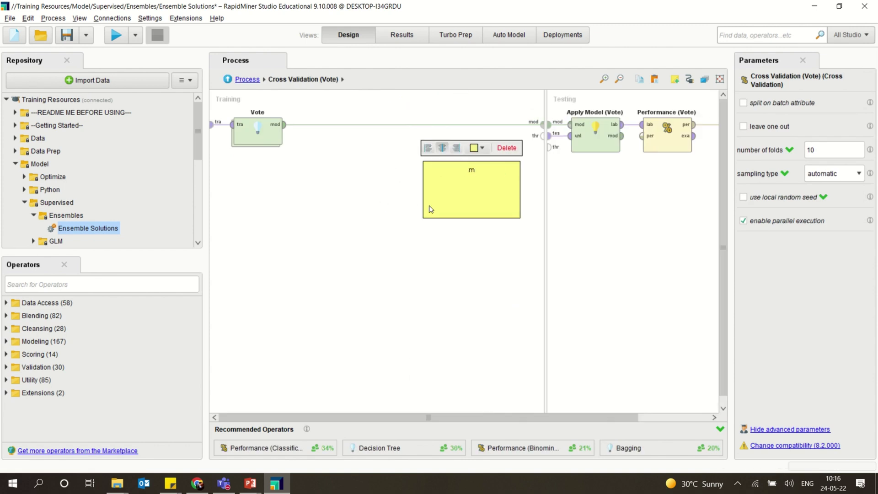
type("AJORITY")
left_click(350, 362)
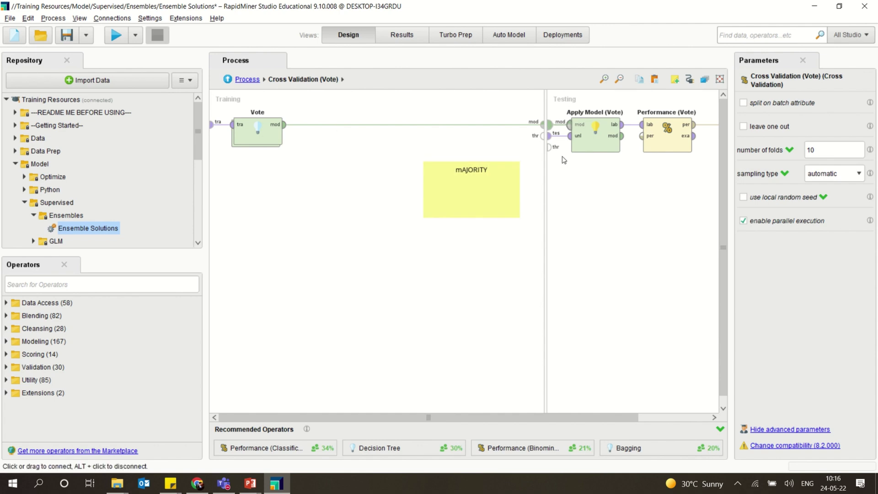
left_click(494, 211)
key("Delete")
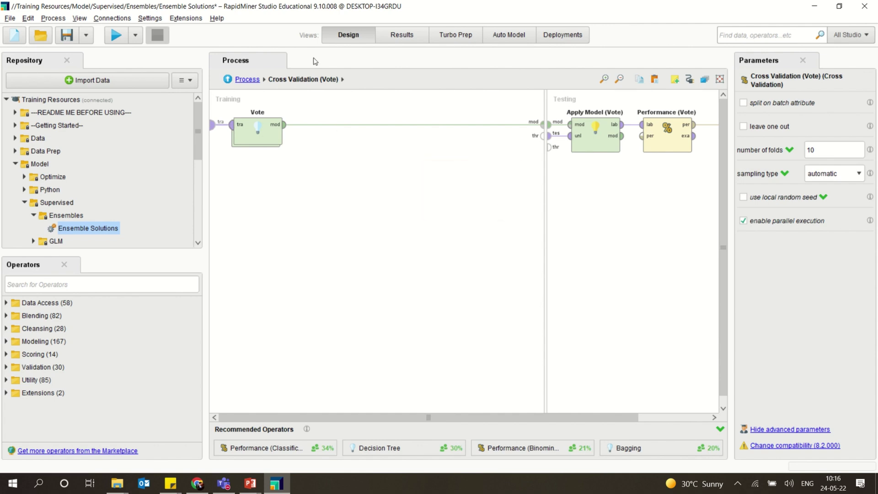
Step: Review the three base learners inside the Vote operator and return to the main process
double_click(251, 139)
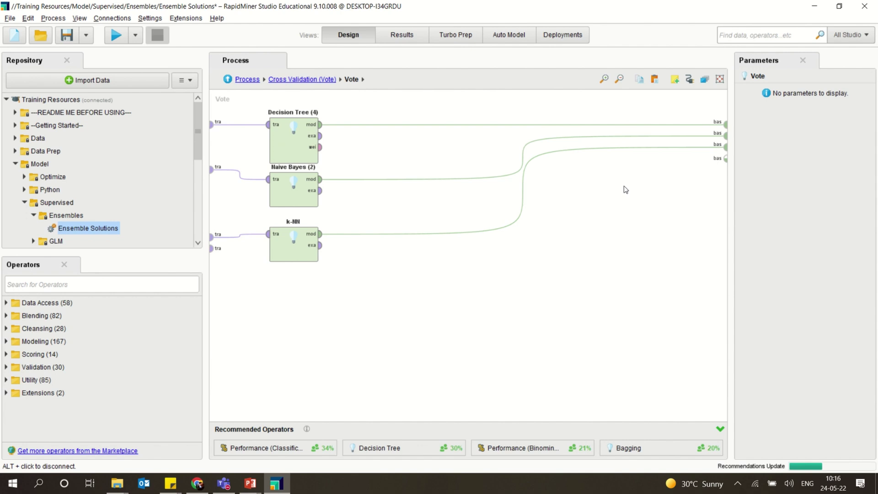
left_click(229, 81)
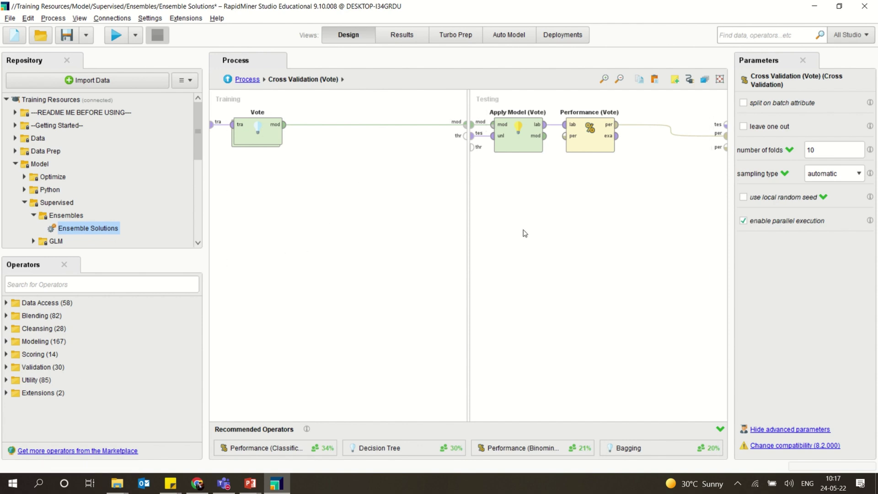
left_click(227, 80)
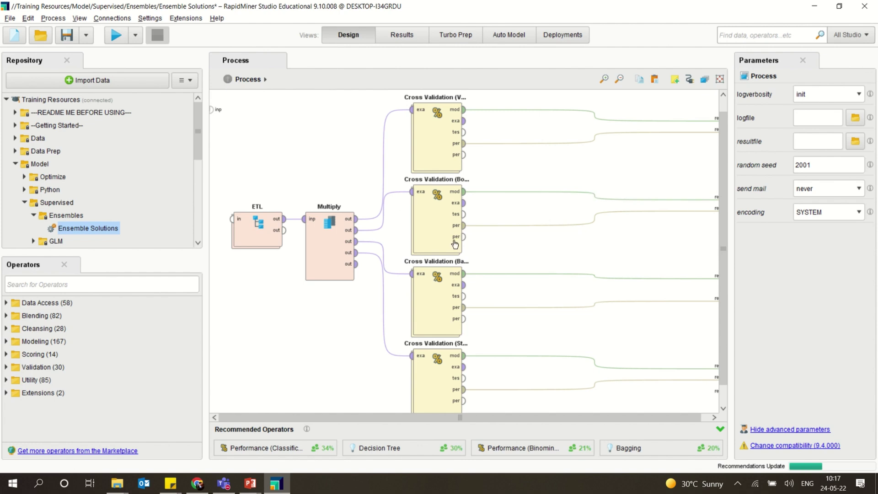
Step: Run the ensemble process, view the Customer Churn Data example set, and close one of its two duplicate results
left_click(116, 36)
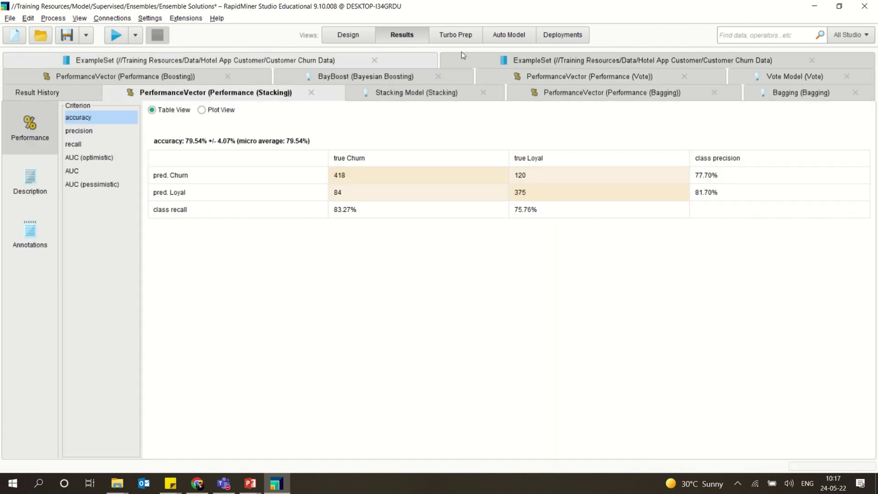
left_click(360, 61)
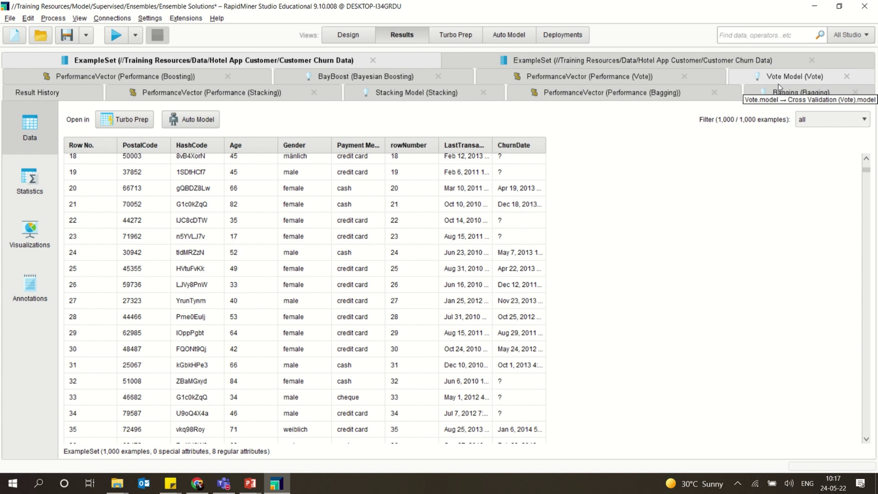
left_click(813, 61)
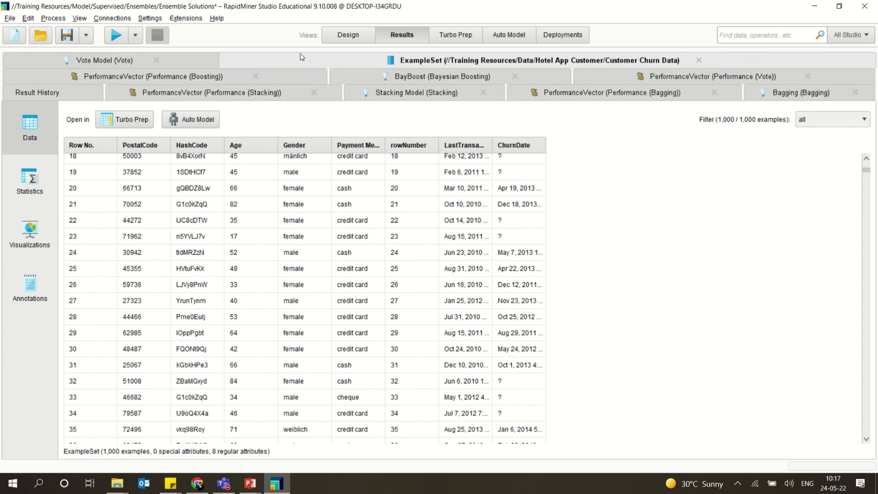
Step: Examine Models 1 to 3 and the Stacking Model within the Vote Model result, and check the Vote performance's accuracy table
left_click(122, 63)
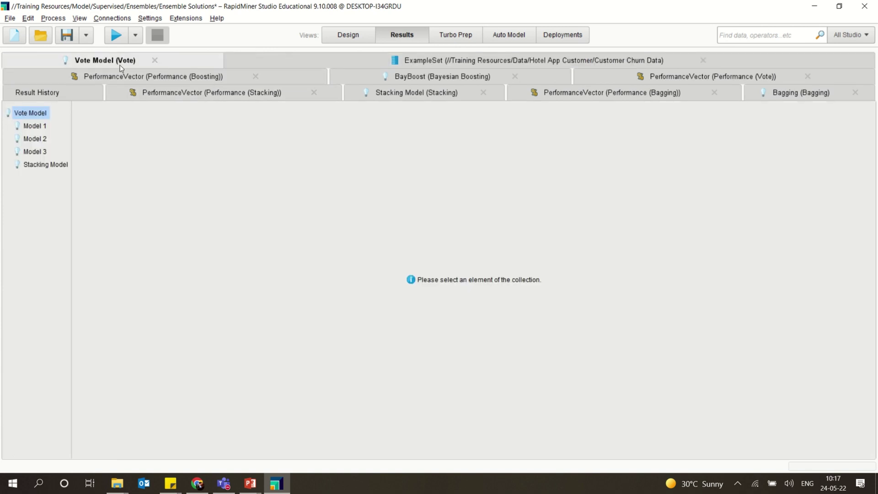
left_click(32, 126)
left_click(37, 138)
left_click(39, 152)
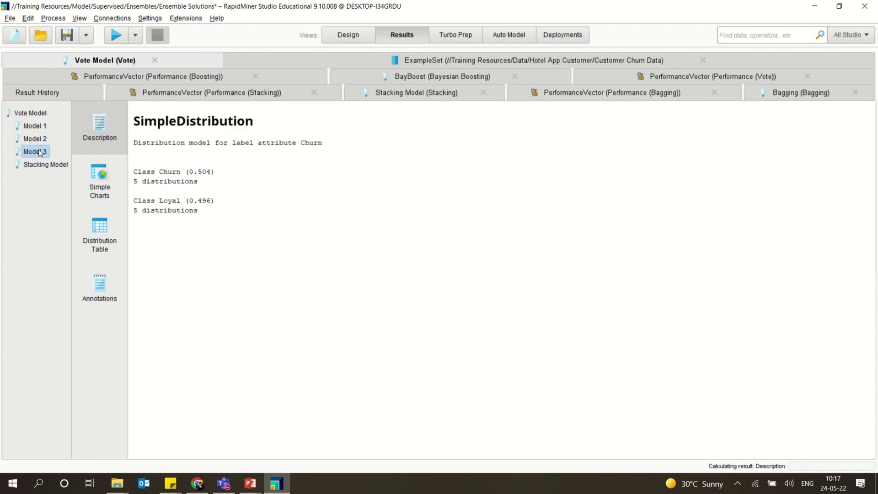
left_click(40, 165)
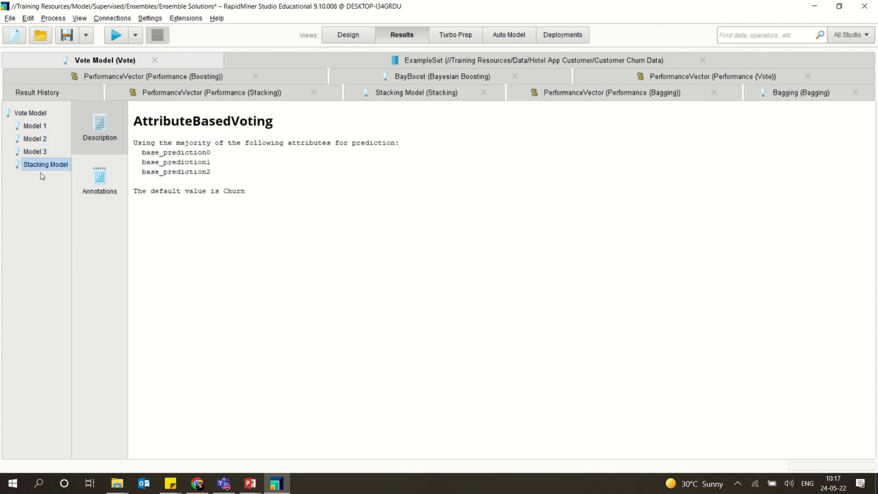
left_click(41, 152)
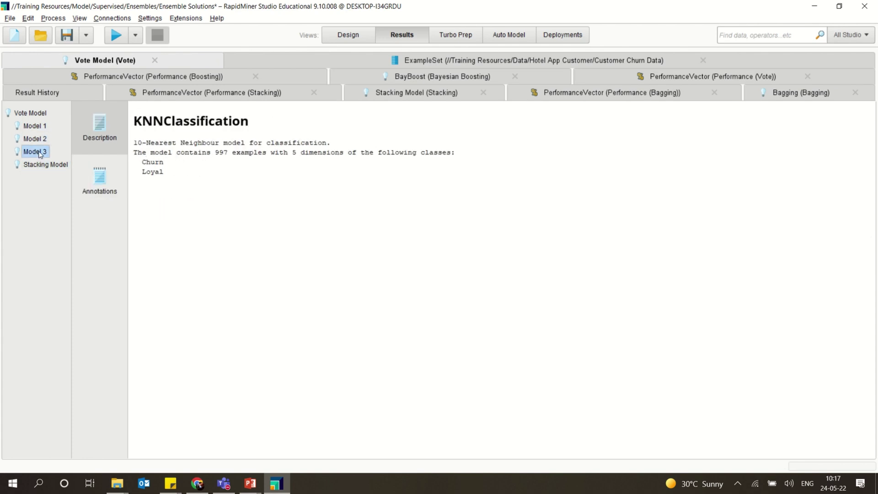
left_click(34, 139)
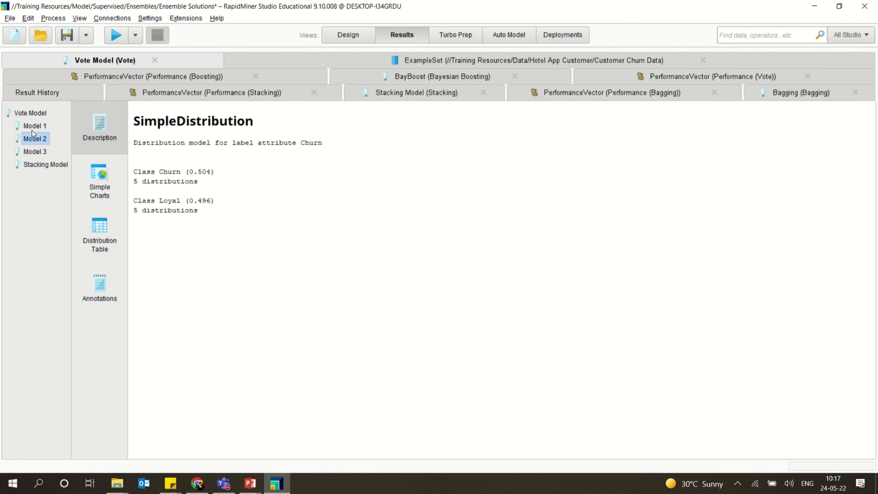
left_click(33, 126)
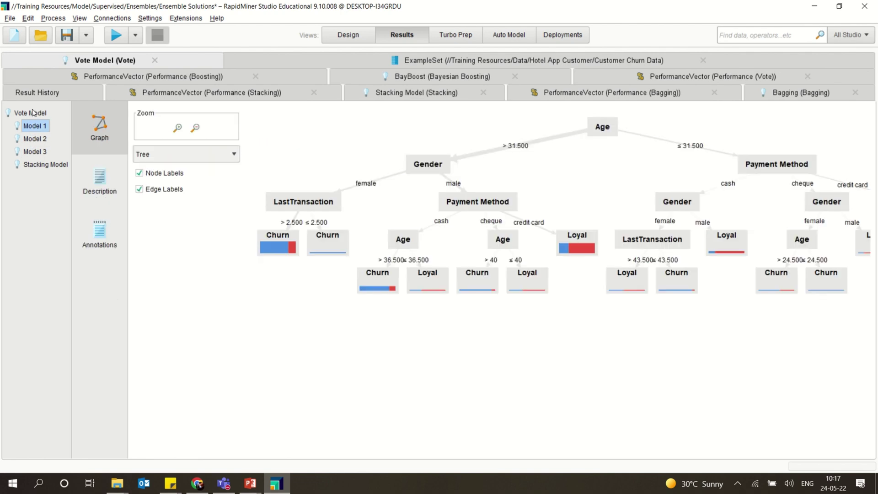
left_click(33, 111)
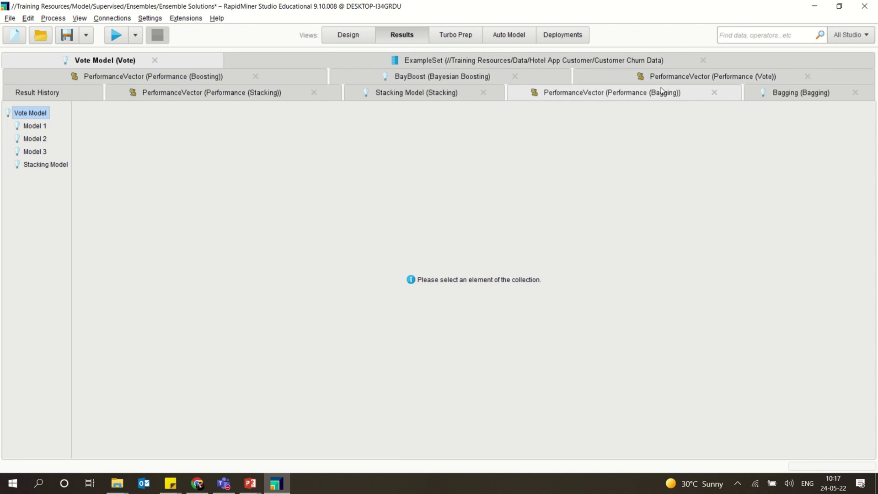
left_click(608, 93)
left_click(673, 78)
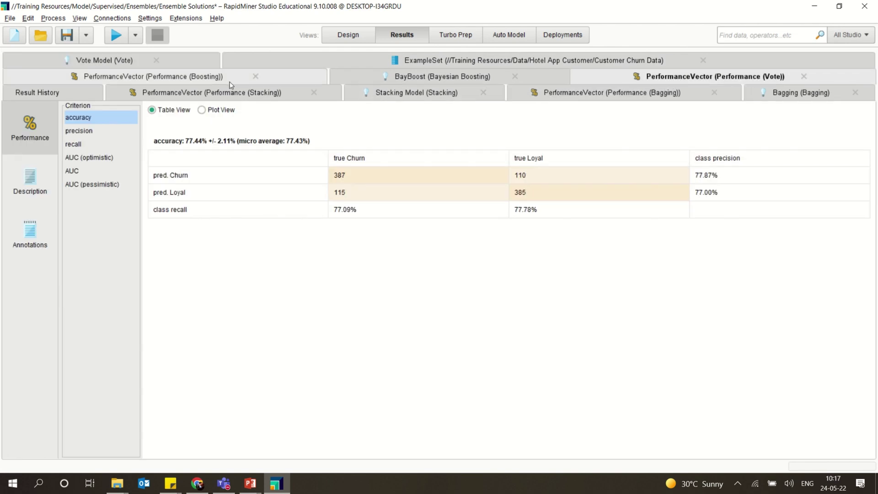
Step: Examine the ten decision trees of the BayBoost (Bayesian Boosting) model and return to the collection's top level
left_click(428, 81)
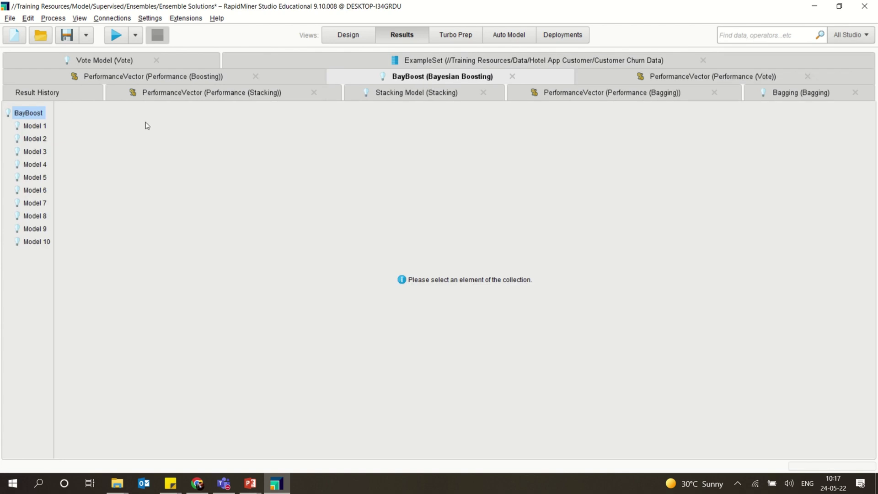
left_click(35, 128)
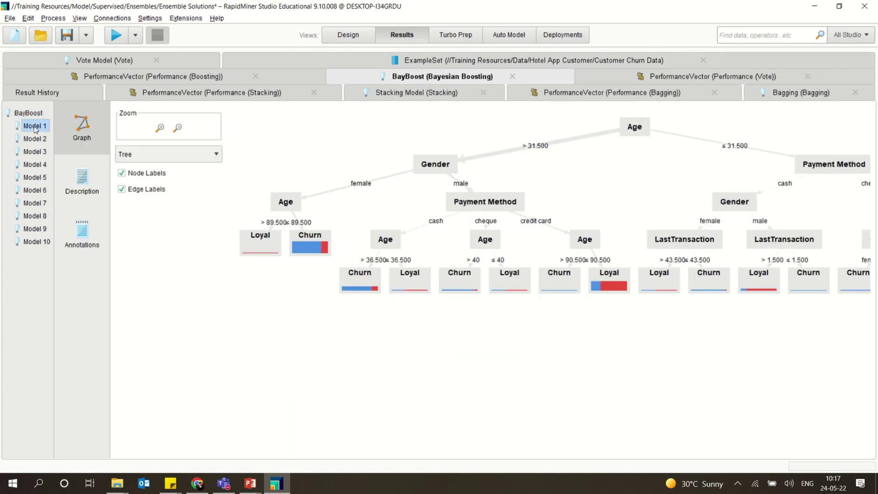
left_click(35, 139)
left_click(35, 153)
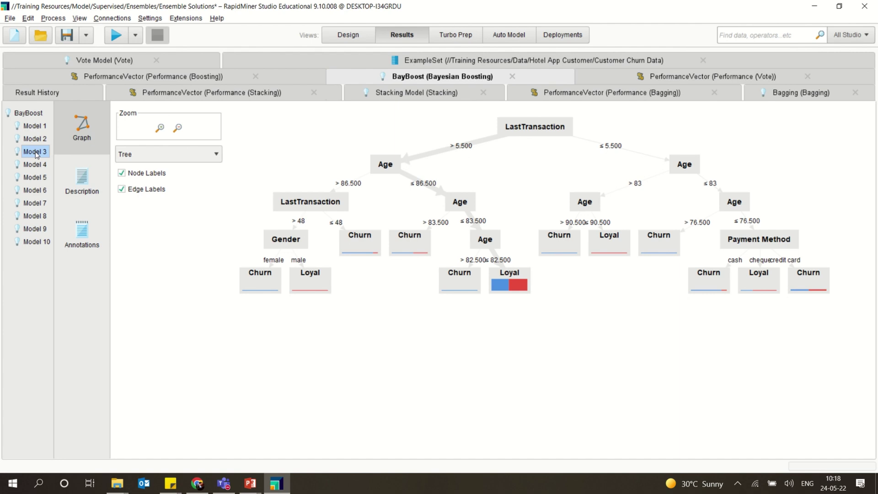
left_click(35, 164)
left_click(33, 179)
left_click(31, 193)
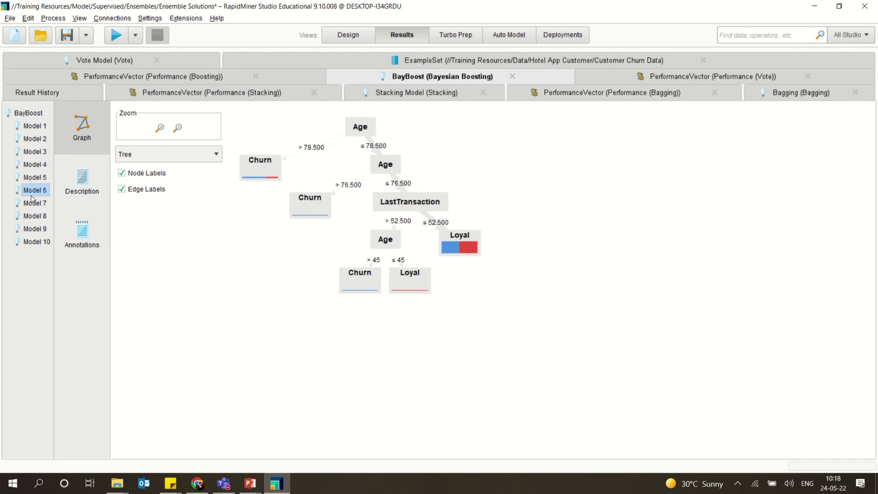
left_click(32, 205)
left_click(33, 216)
left_click(32, 236)
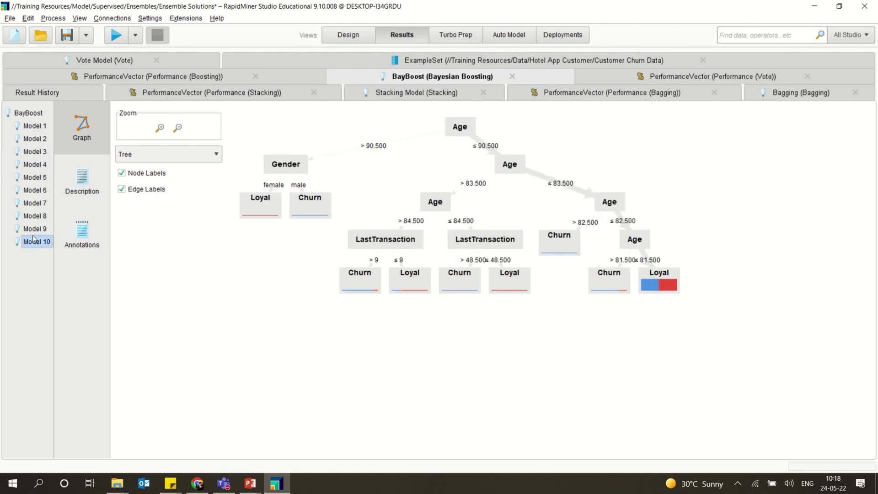
left_click(32, 230)
left_click(28, 113)
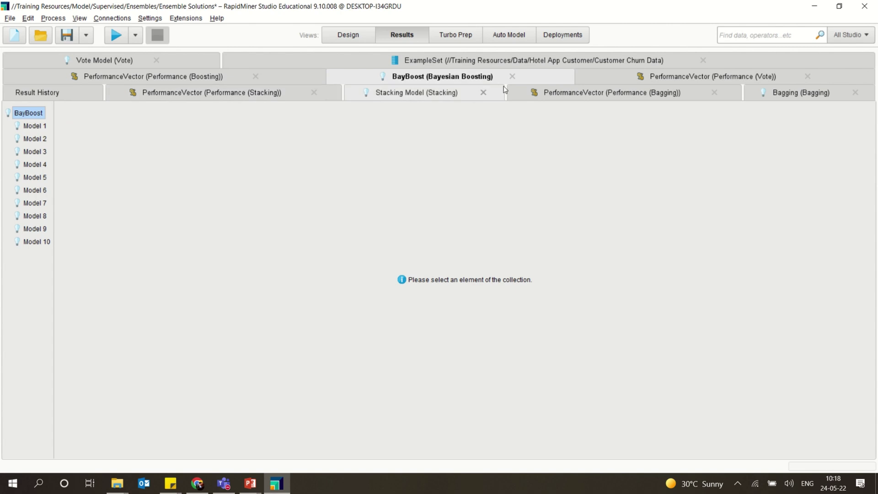
Step: Check the Bagging performance's accuracy table and examine the decision trees of Bagging Models 1, 2, 5, 9 and 13
left_click(562, 96)
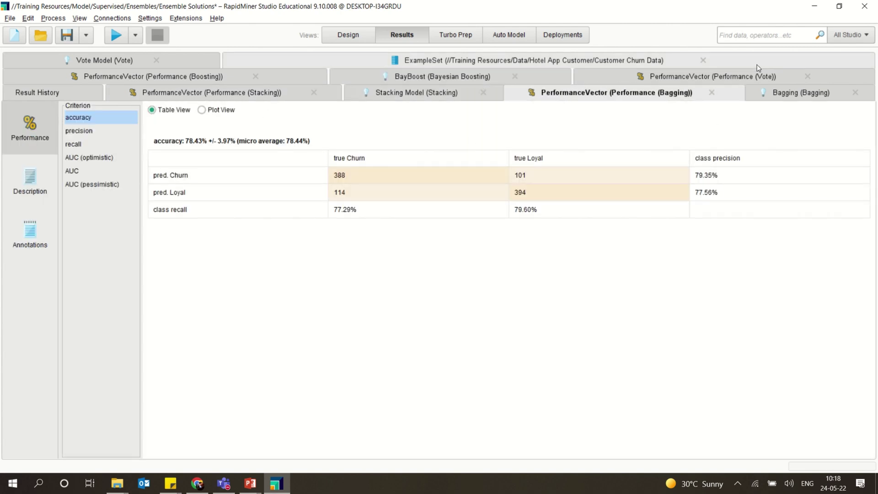
left_click(800, 92)
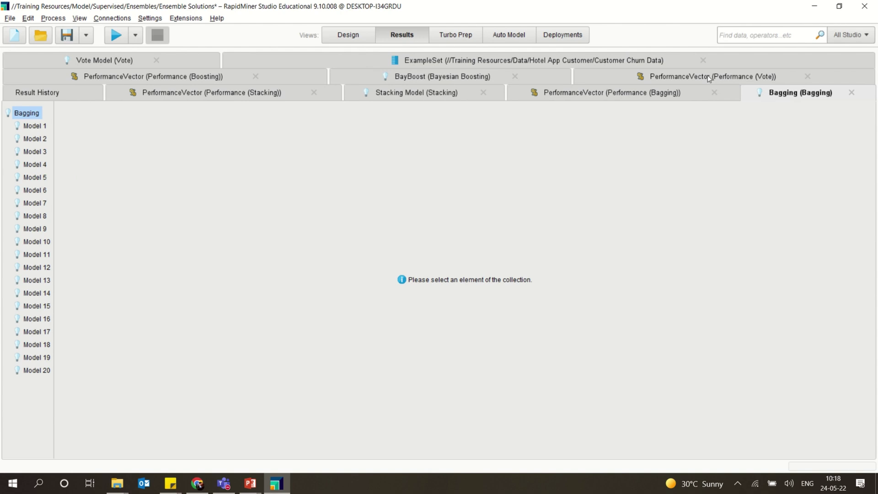
left_click(33, 125)
left_click(32, 139)
left_click(32, 178)
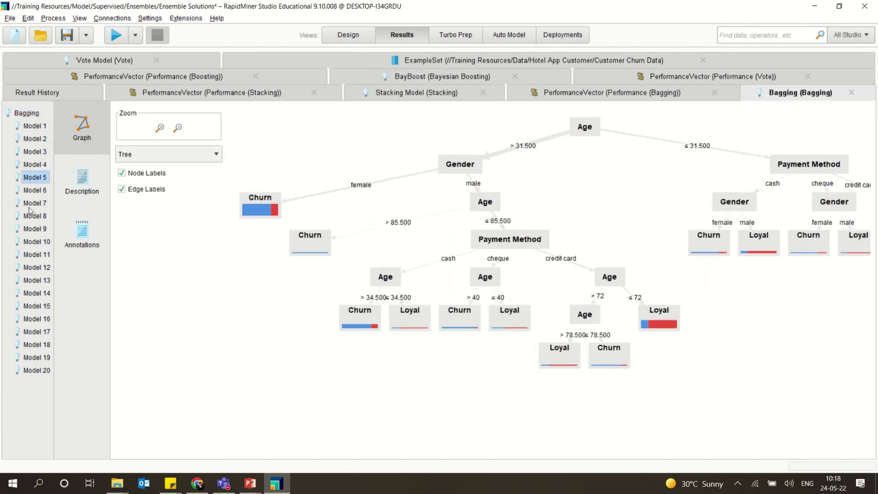
left_click(35, 229)
left_click(36, 280)
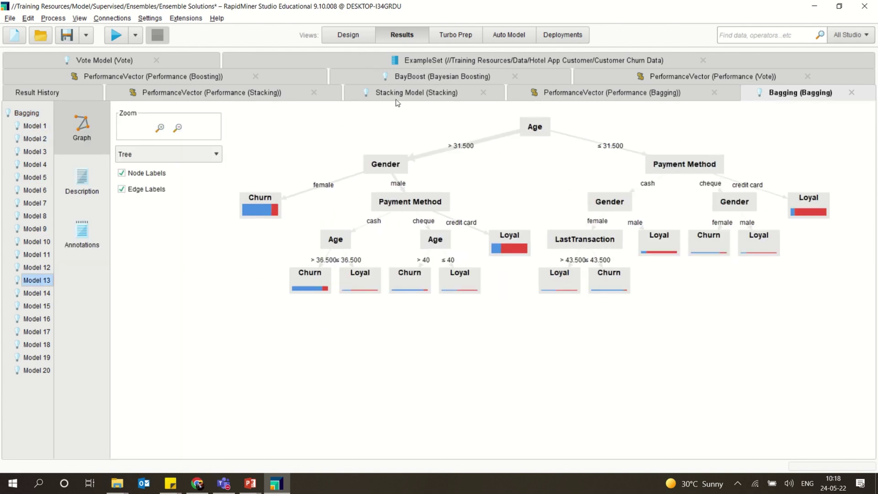
Step: Examine Models 1 to 3 and the Stacking Model's tree within the Stacking Model (Stacking) result
left_click(366, 92)
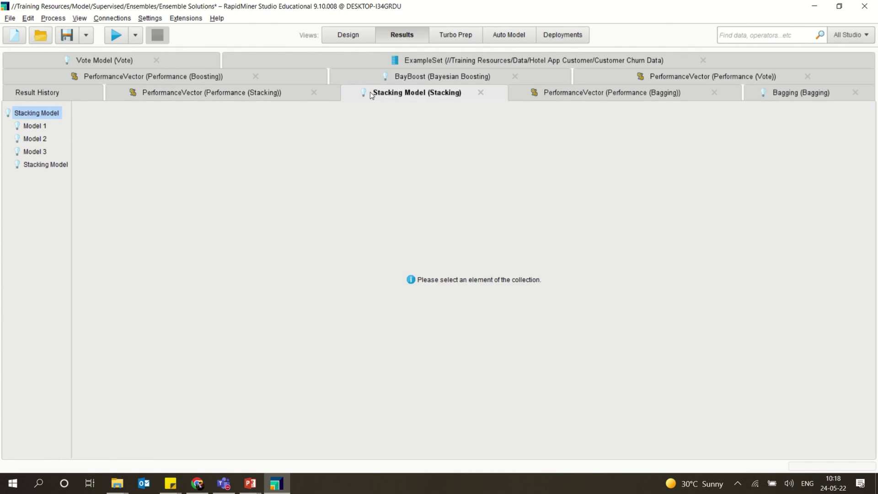
left_click(40, 128)
left_click(40, 138)
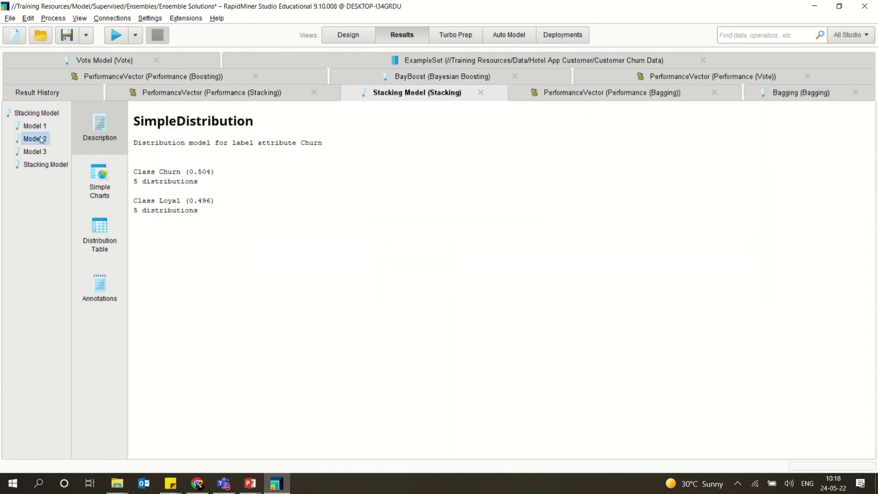
left_click(46, 154)
left_click(46, 165)
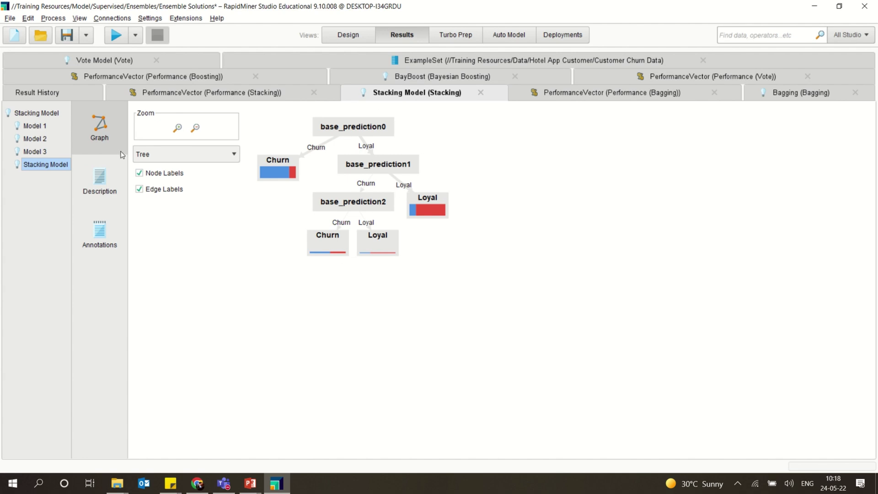
Step: Compare the accuracy tables of the Boosting, Stacking, Vote and Bagging performances, and return to the process design
left_click(219, 80)
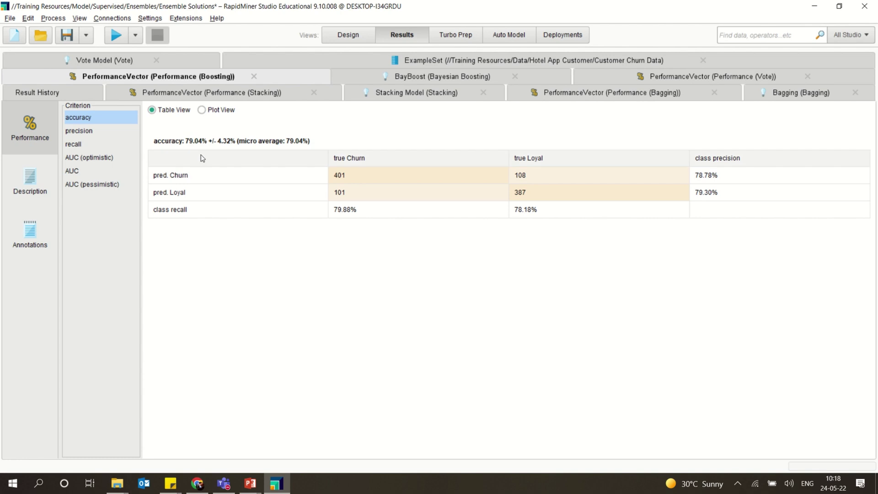
left_click(194, 93)
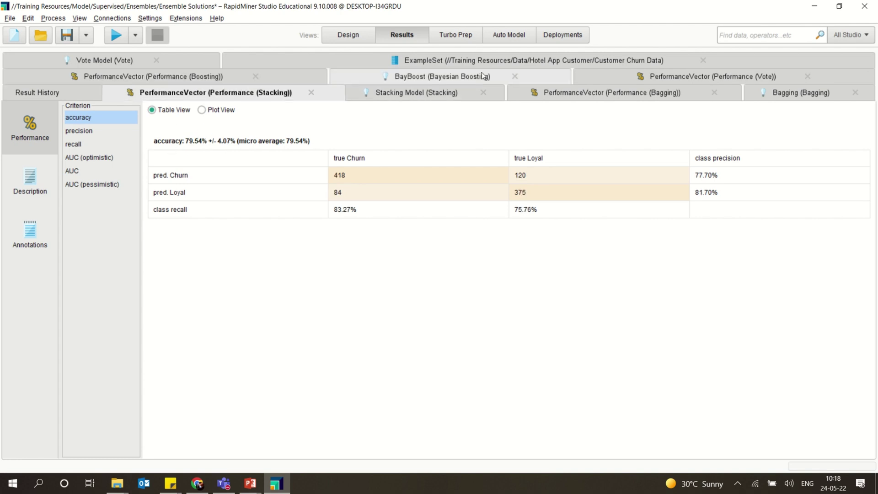
left_click(664, 74)
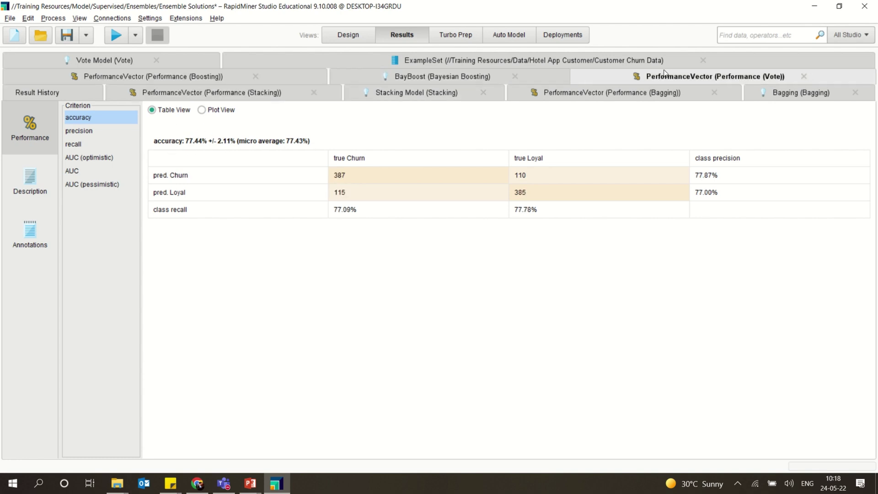
left_click(611, 90)
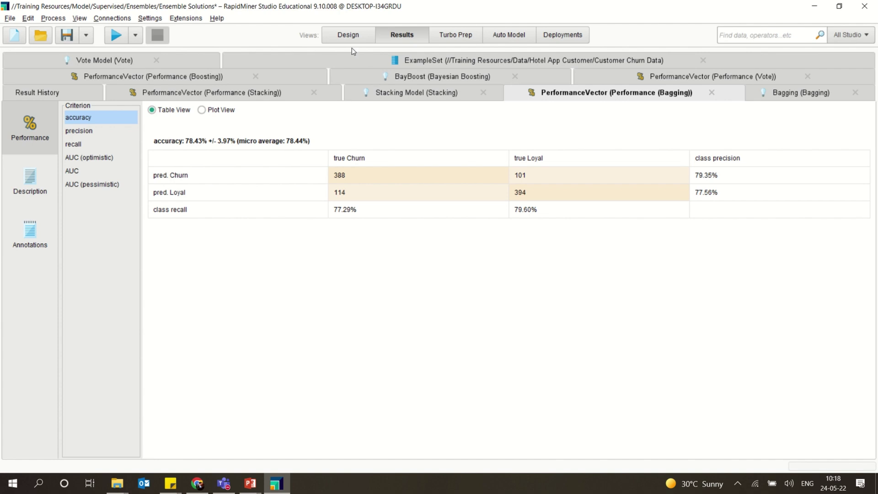
left_click(357, 34)
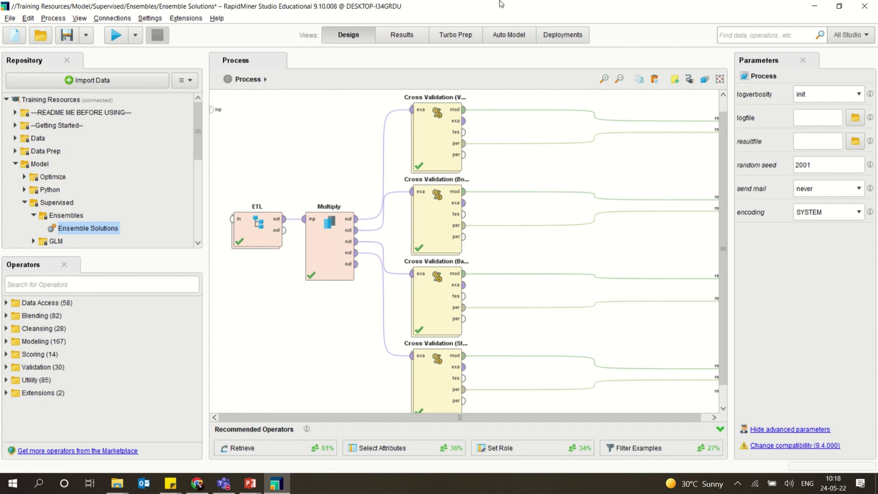
mouse_move(482, 8)
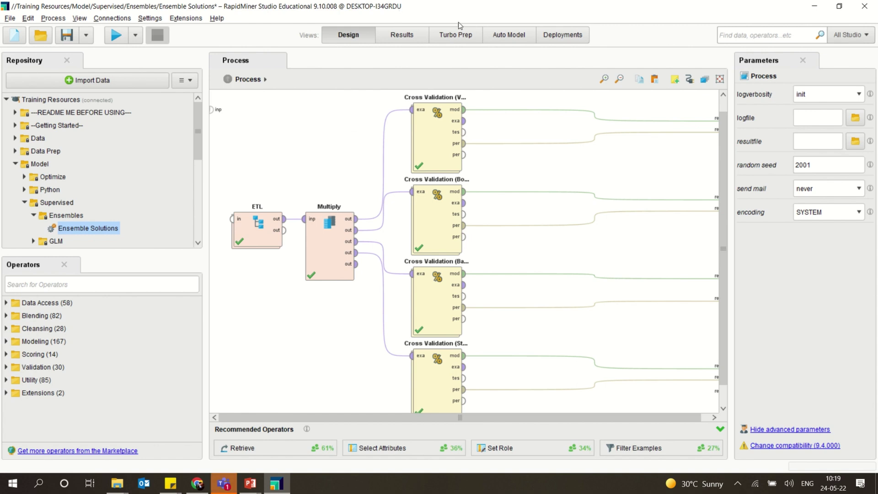
mouse_move(430, 4)
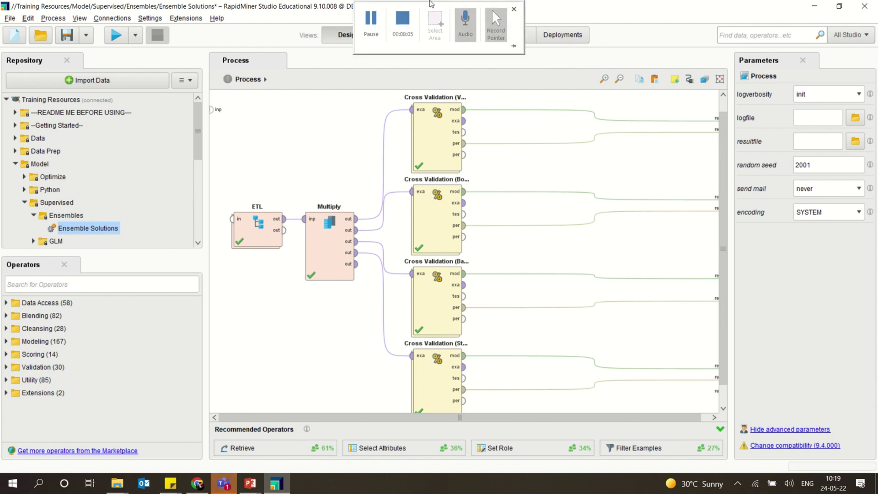